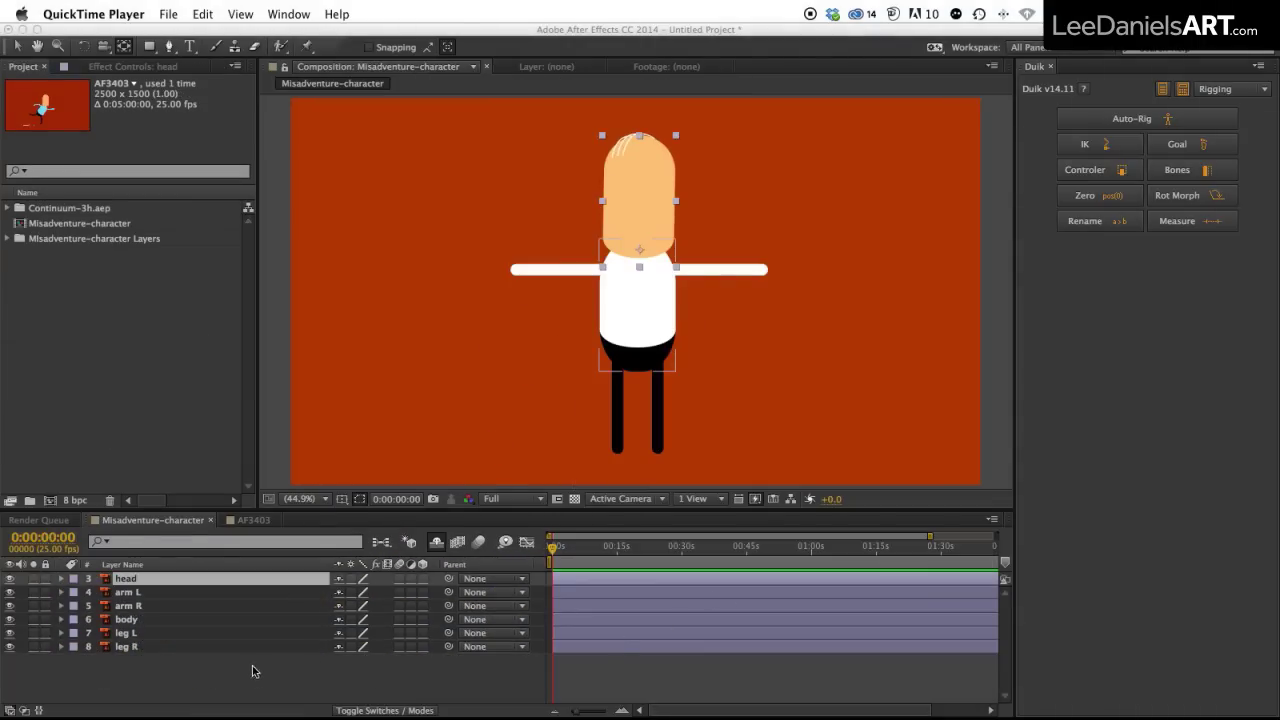
# Review the character's layers one by one: head, arm L, arm R, body, leg L and leg R.
pyautogui.click(252, 671)
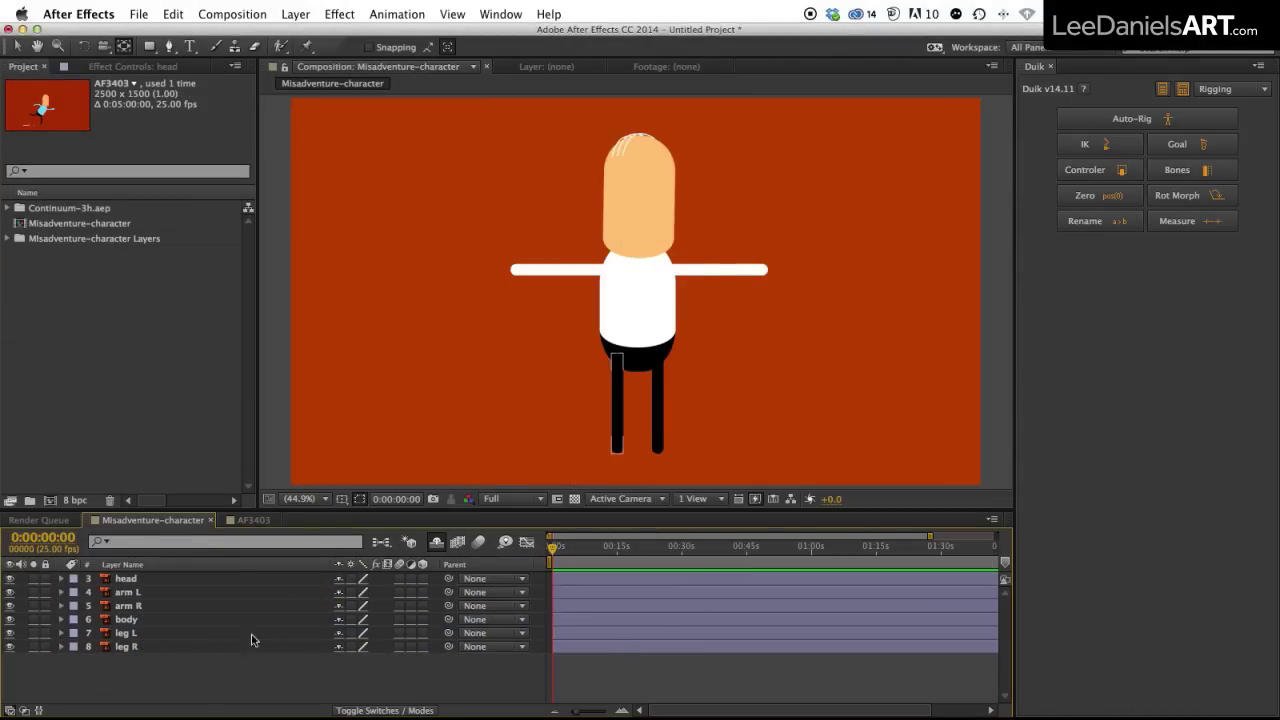
pyautogui.click(115, 580)
pyautogui.click(126, 580)
pyautogui.click(128, 594)
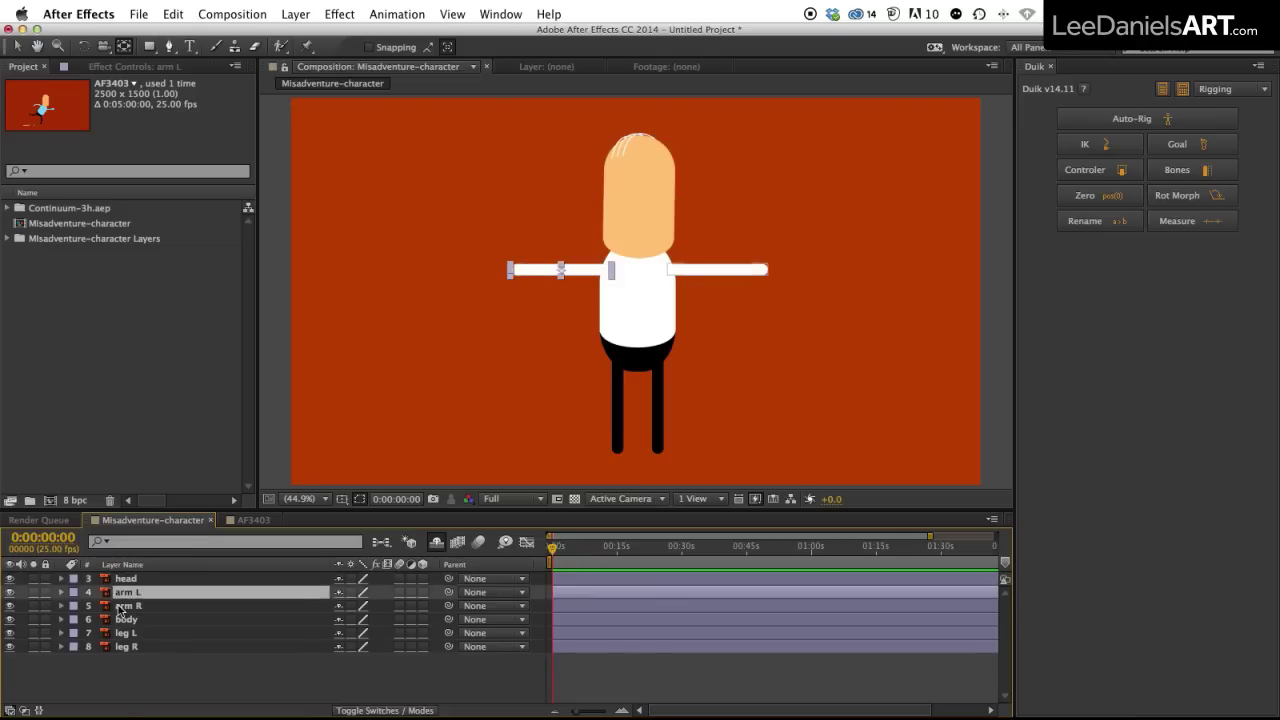
pyautogui.click(122, 606)
pyautogui.click(126, 621)
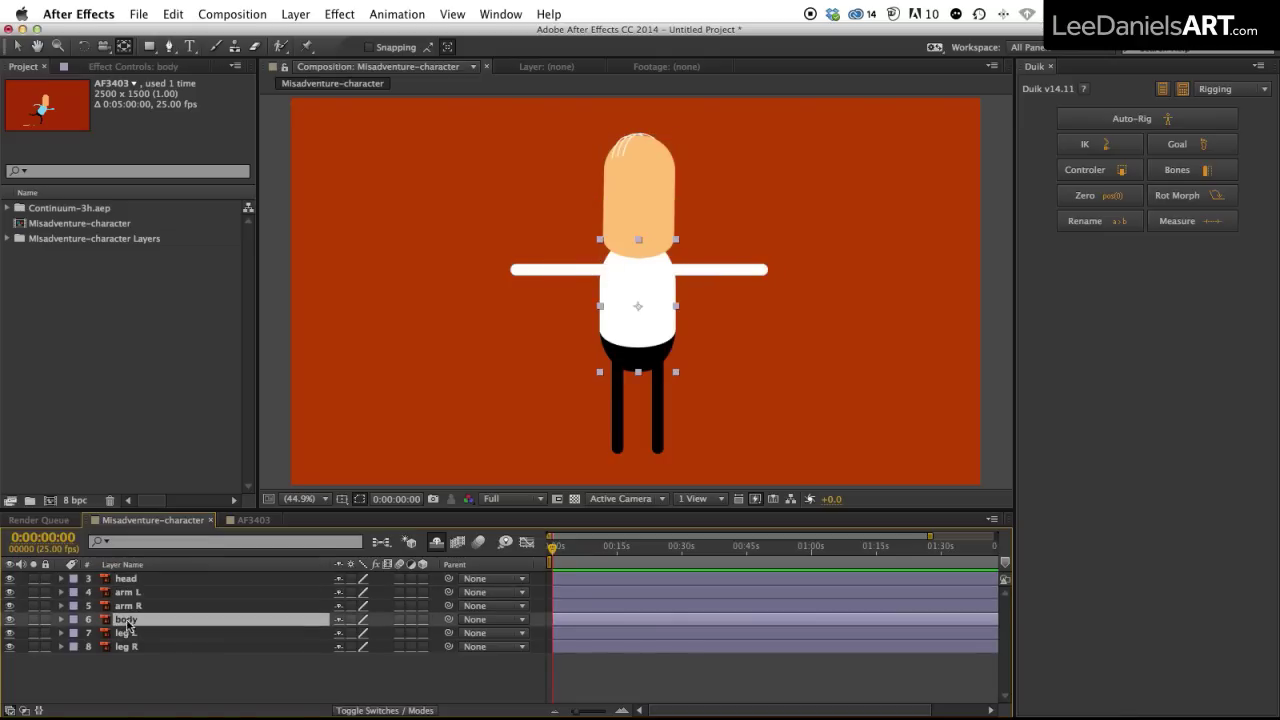
pyautogui.click(124, 633)
pyautogui.click(128, 647)
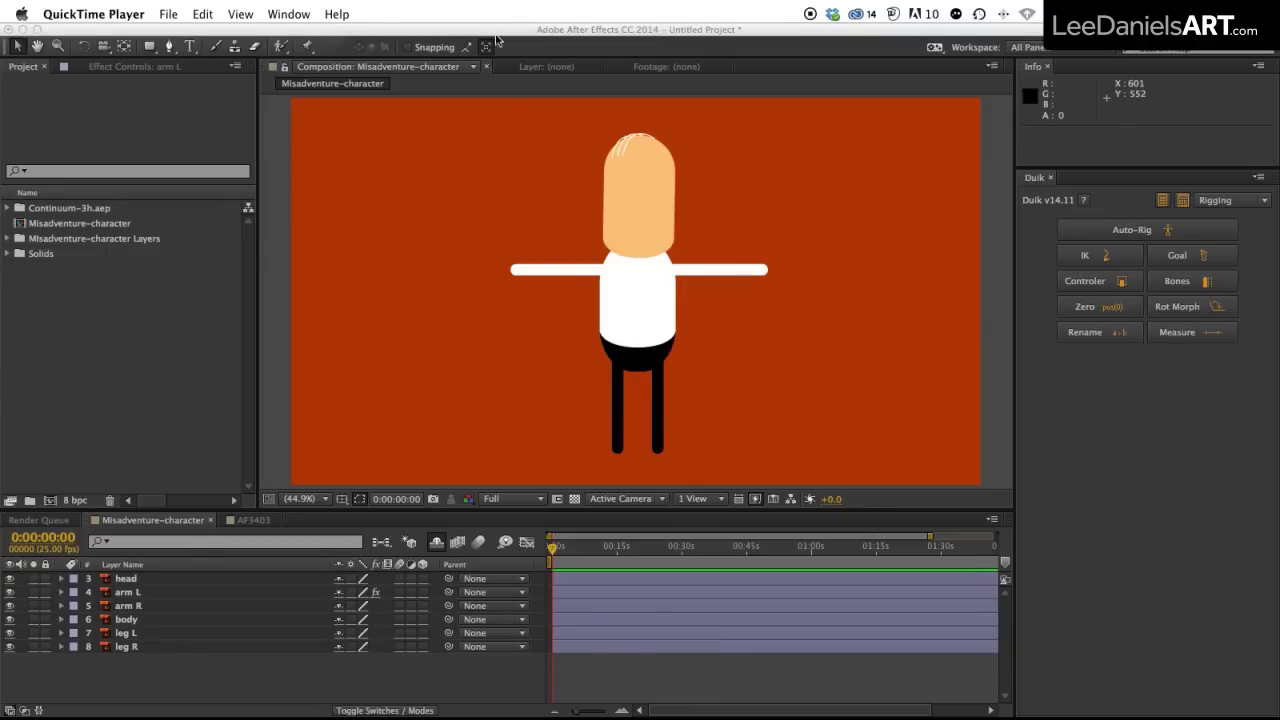
# Zoom in on the left arm and place puppet pins at its shoulder and elbow.
pyautogui.click(526, 230)
pyautogui.scroll(5, 506, 354)
pyautogui.moveTo(449, 354); pyautogui.dragTo(557, 412)
pyautogui.press('super+p')
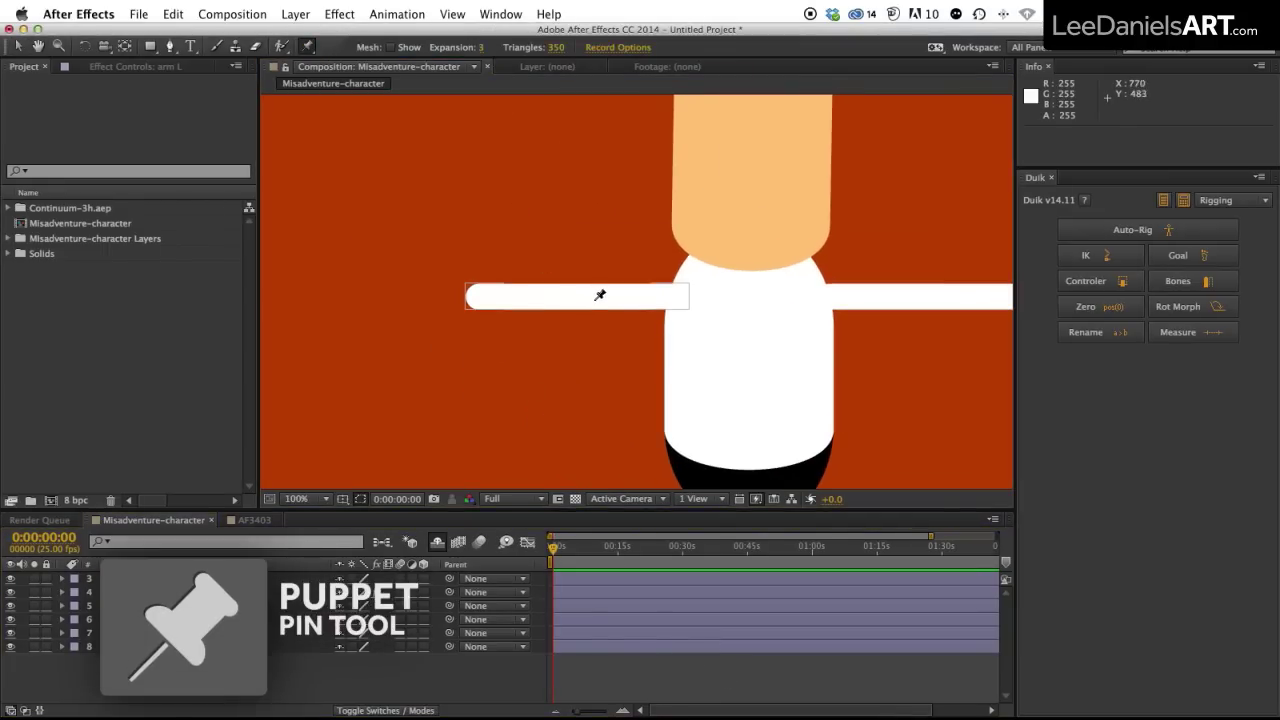
pyautogui.click(679, 297)
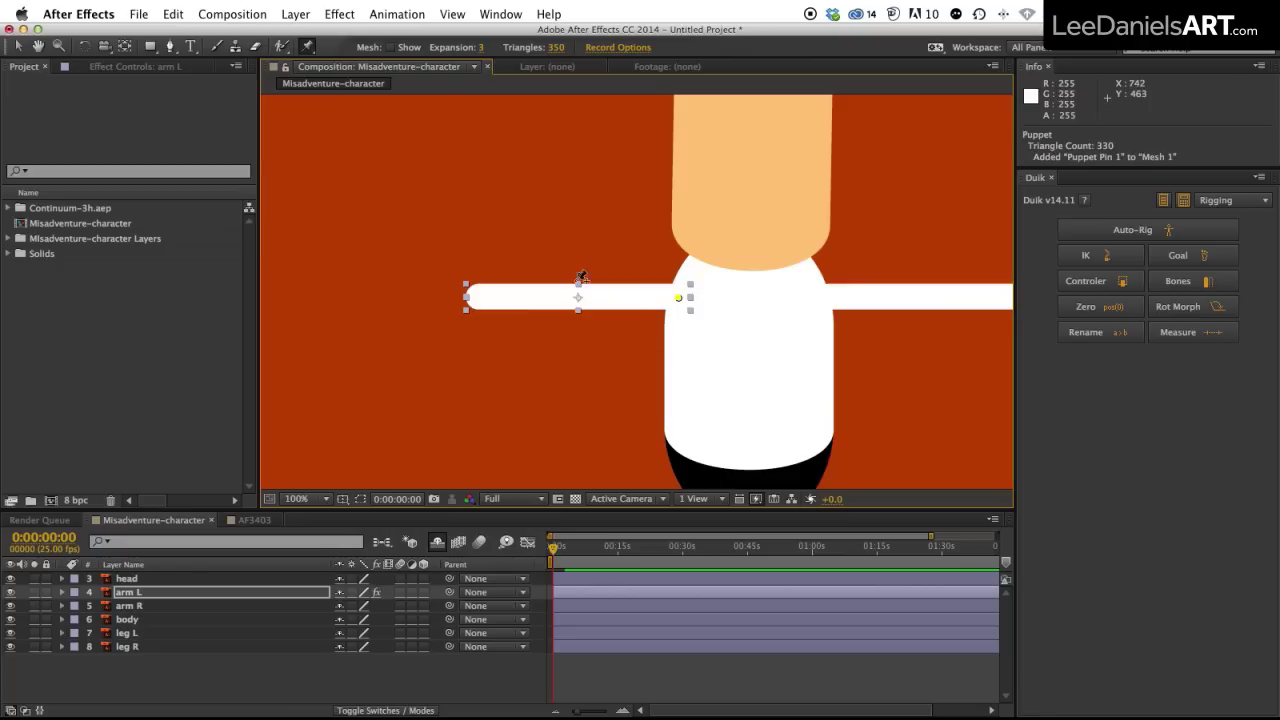
pyautogui.click(579, 297)
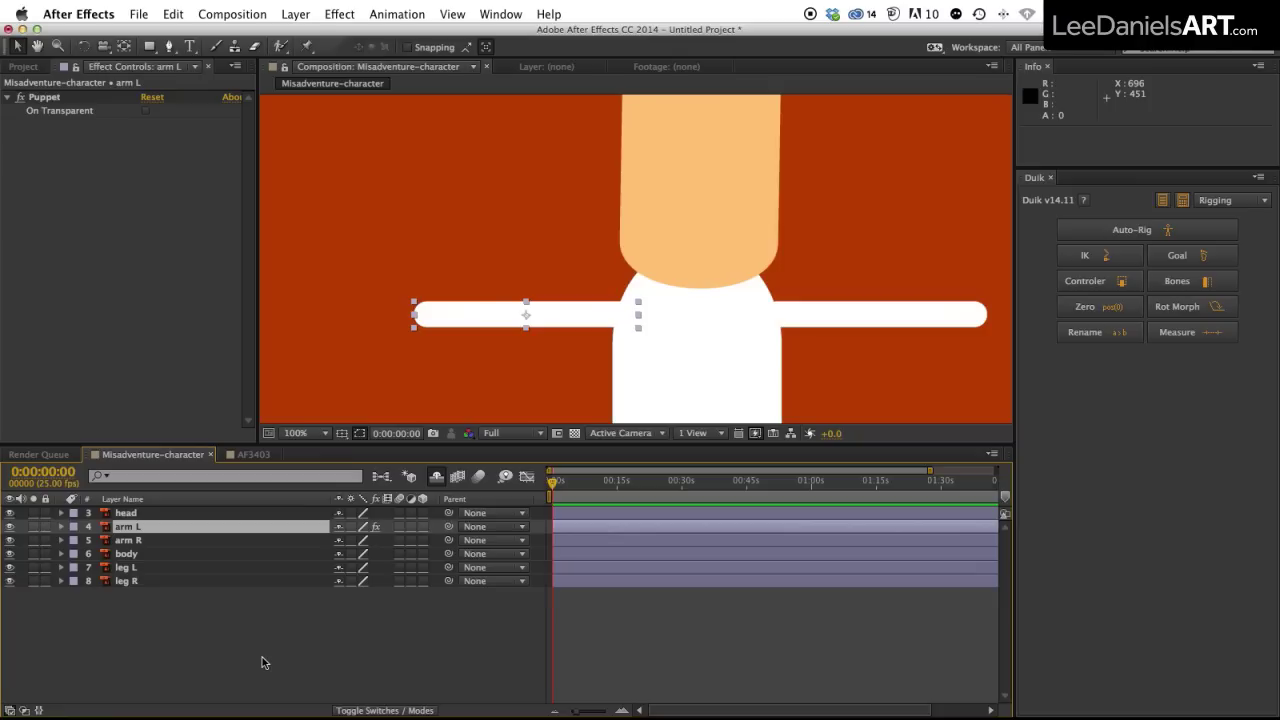
# Rename arm L's Puppet Pins 1, 2 and 3 to shoulder L, elbow L and hand L.
pyautogui.press('u')
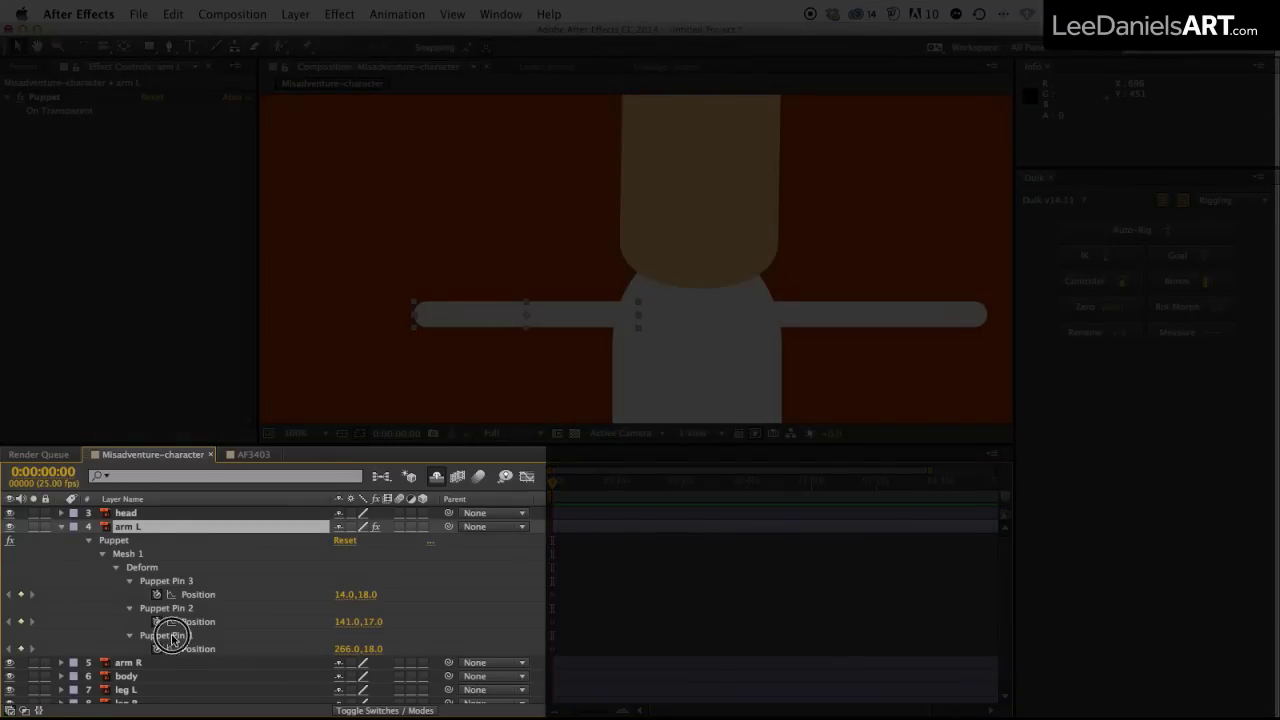
pyautogui.click(176, 638)
pyautogui.press('Return')
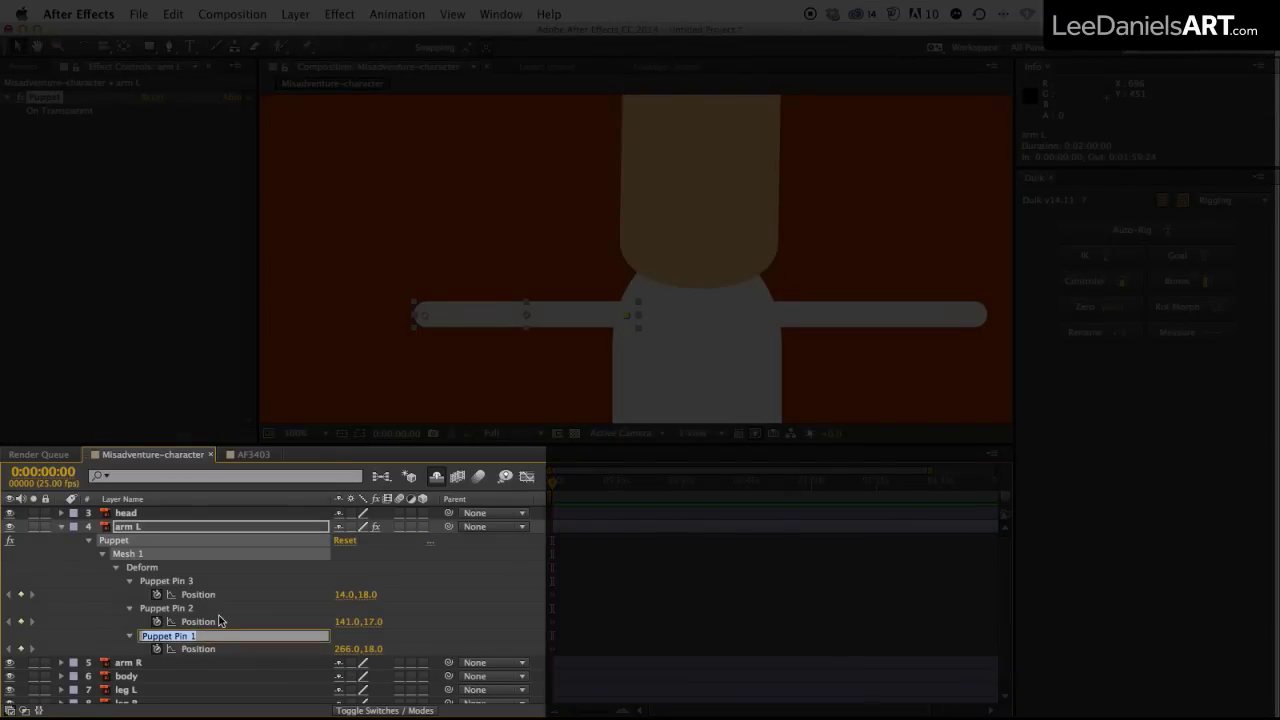
pyautogui.write('shoulder L')
pyautogui.click(165, 608)
pyautogui.press('Return')
pyautogui.write('e')
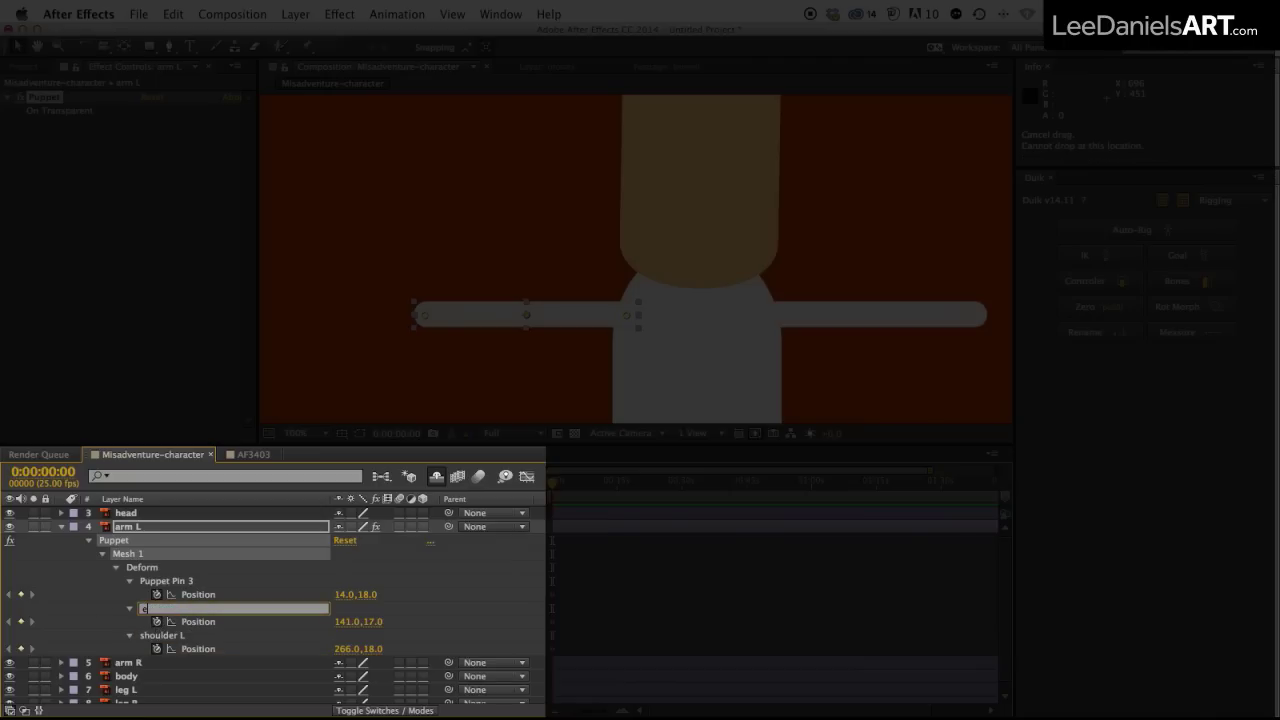
pyautogui.write('lbow L')
pyautogui.click(147, 584)
pyautogui.press('Return')
pyautogui.write('hand')
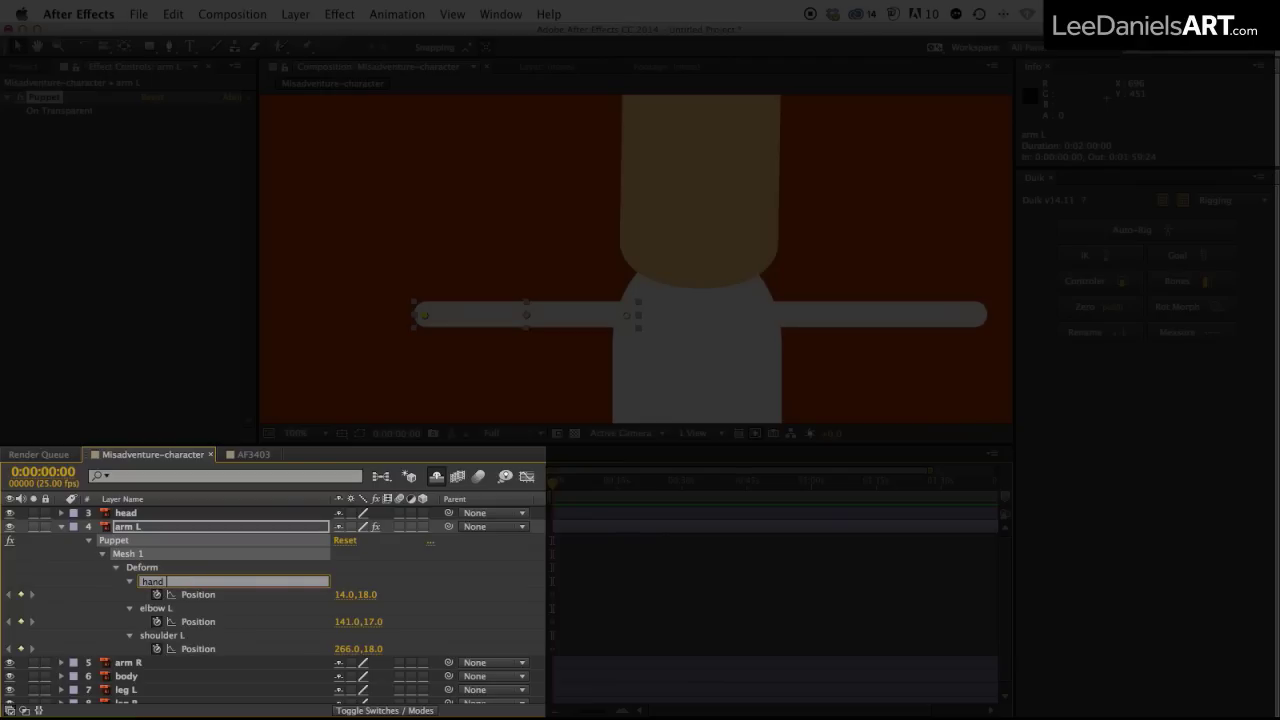
pyautogui.write(' L')
pyautogui.press('Return')
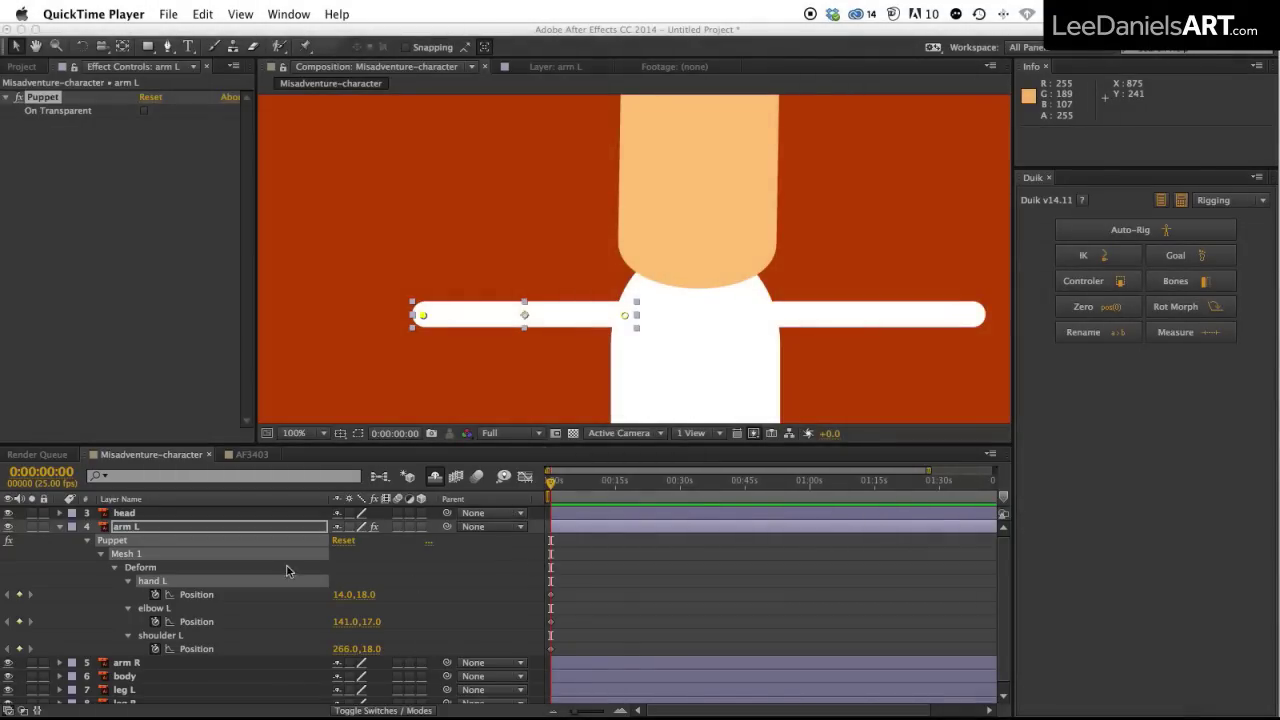
# Generate Duik bones on arm L's pins, then drag the hand and elbow bones to test the bend.
pyautogui.click(124, 531)
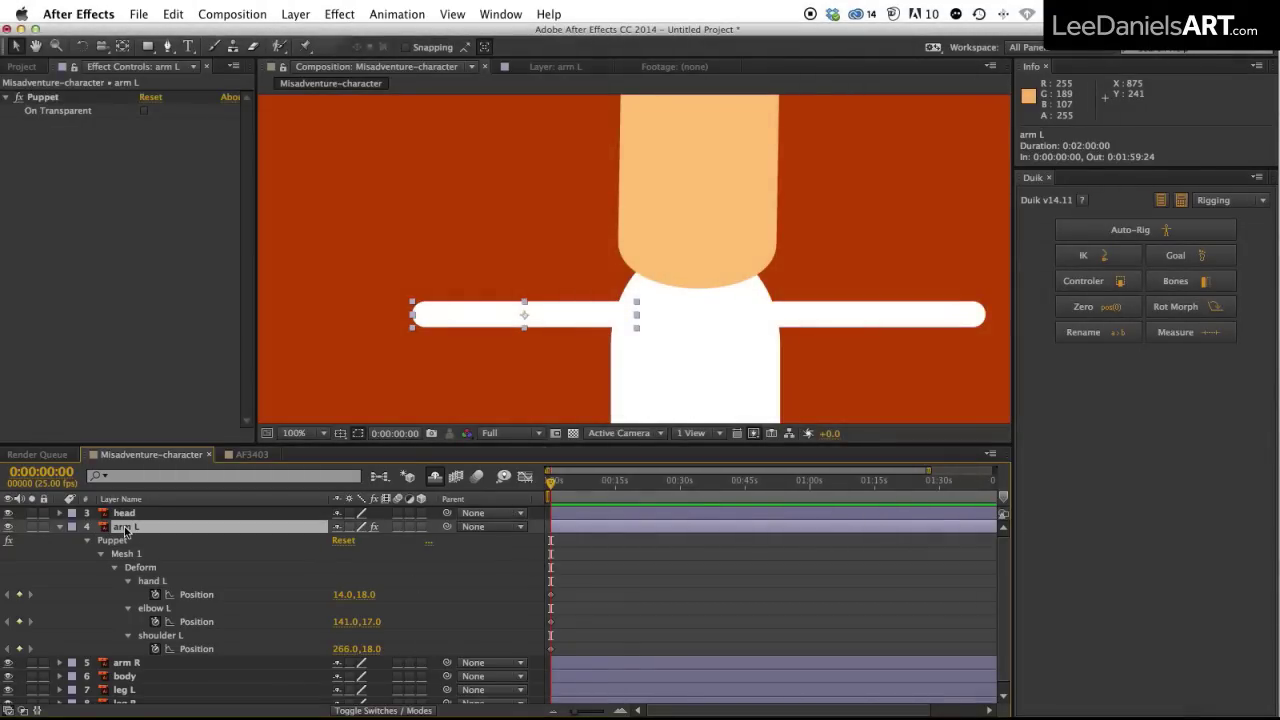
pyautogui.click(1177, 285)
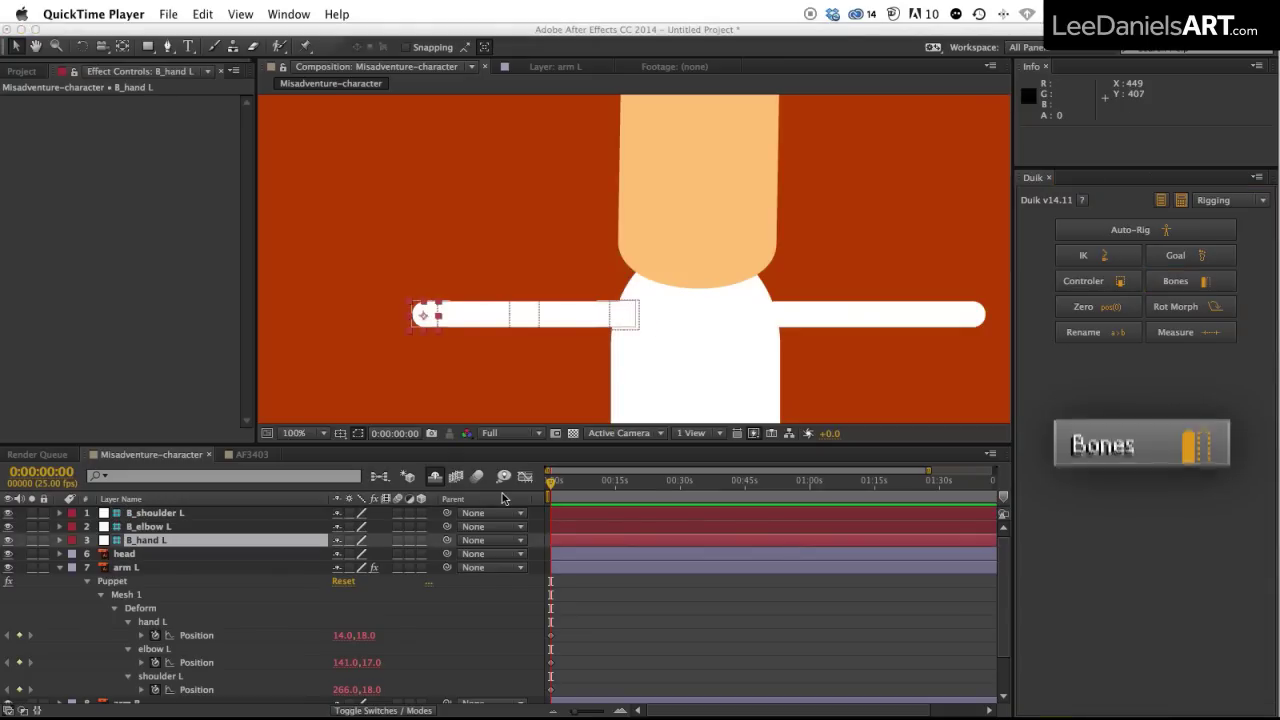
pyautogui.click(428, 282)
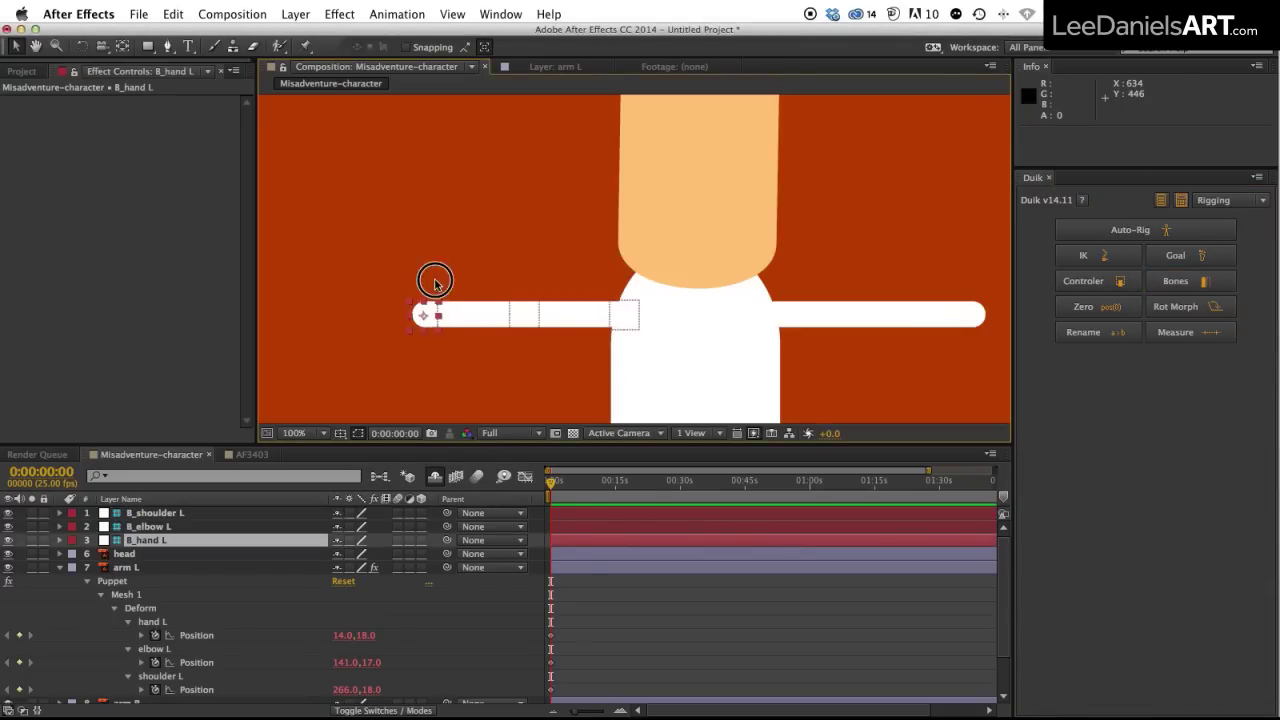
pyautogui.moveTo(428, 309); pyautogui.dragTo(452, 231)
pyautogui.moveTo(523, 314)
pyautogui.mouseDown()
pyautogui.moveTo(486, 360)
pyautogui.moveTo(544, 253)
pyautogui.moveTo(507, 330)
pyautogui.mouseUp()
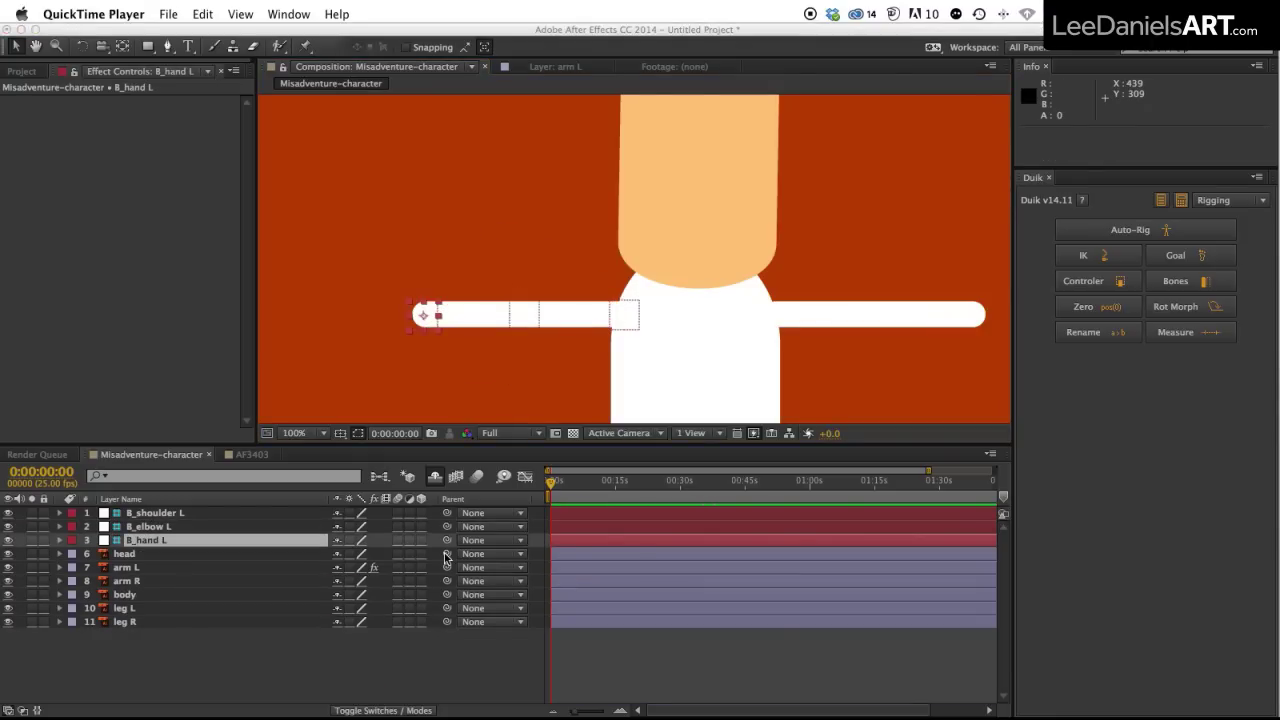
# Parent B_hand L to B_elbow L and B_elbow L to B_shoulder L with the pick whip.
pyautogui.click(139, 540)
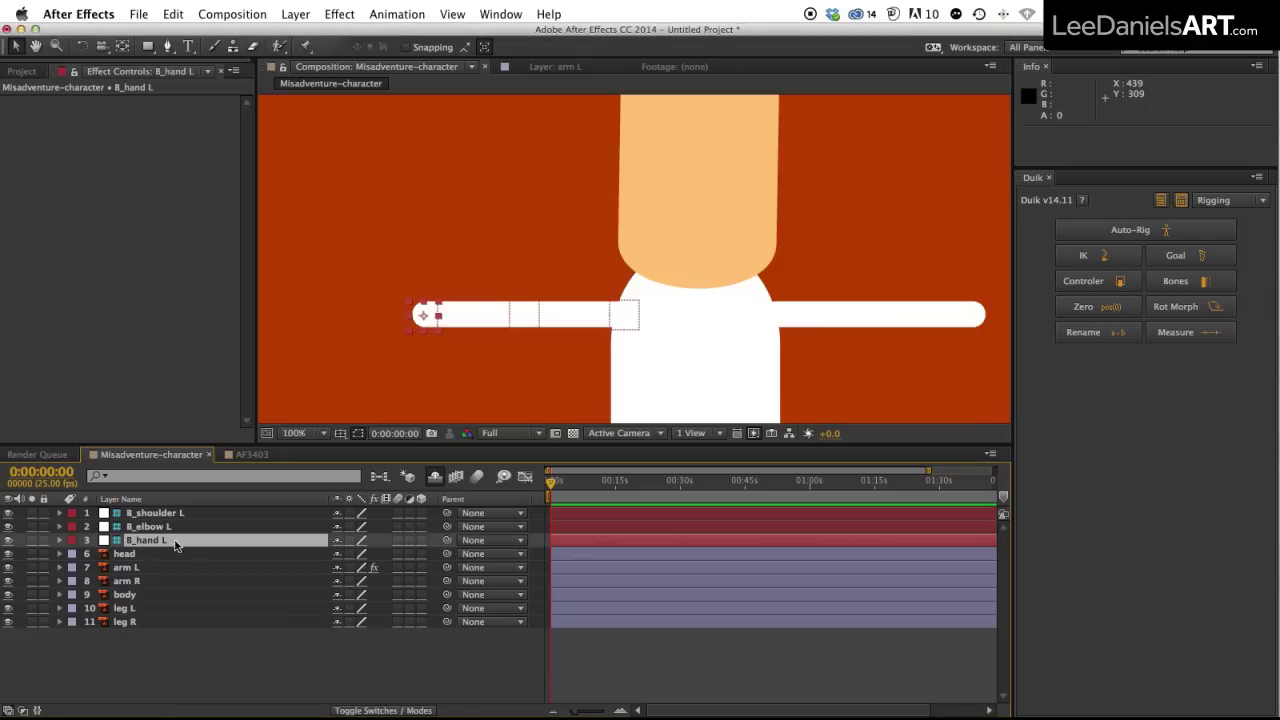
pyautogui.moveTo(446, 540); pyautogui.dragTo(150, 528)
pyautogui.click(153, 527)
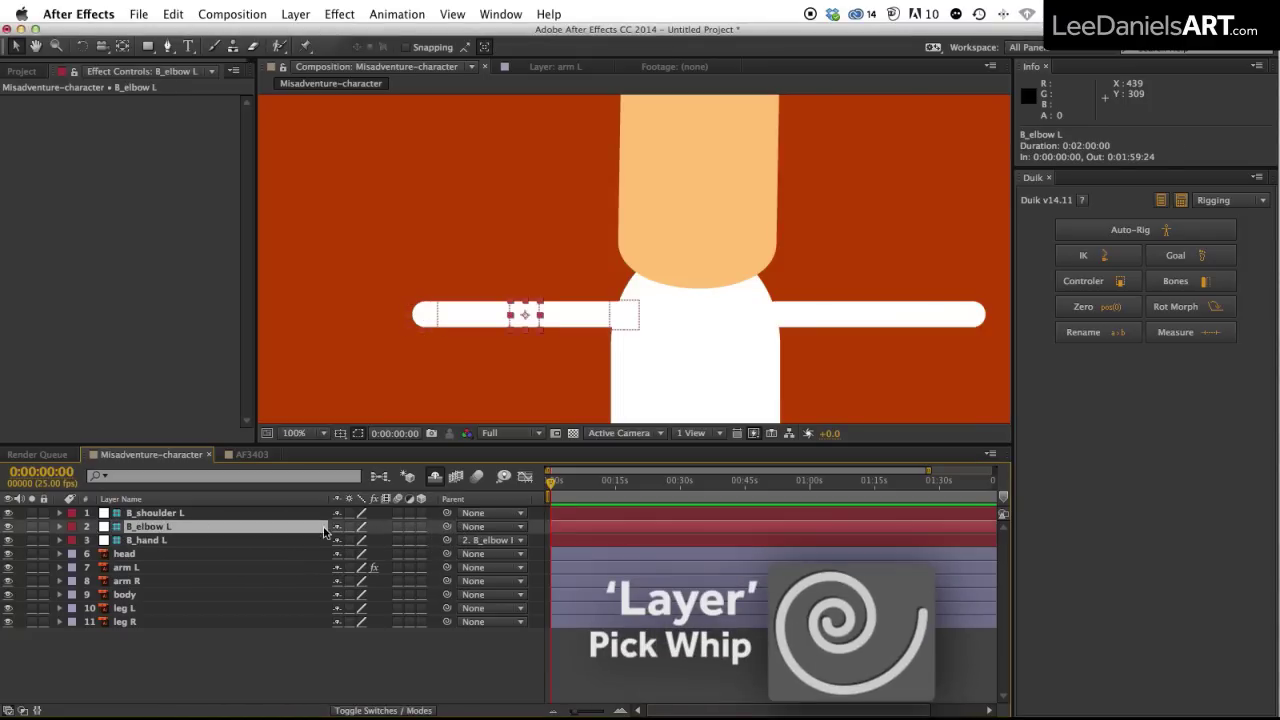
pyautogui.moveTo(446, 527); pyautogui.dragTo(155, 513)
# Show Rotation for B_shoulder L and B_elbow L and rotate the shoulder bone to test the chain.
pyautogui.click(153, 513)
pyautogui.keyDown('shift'); pyautogui.click(153, 527); pyautogui.keyUp('shift')
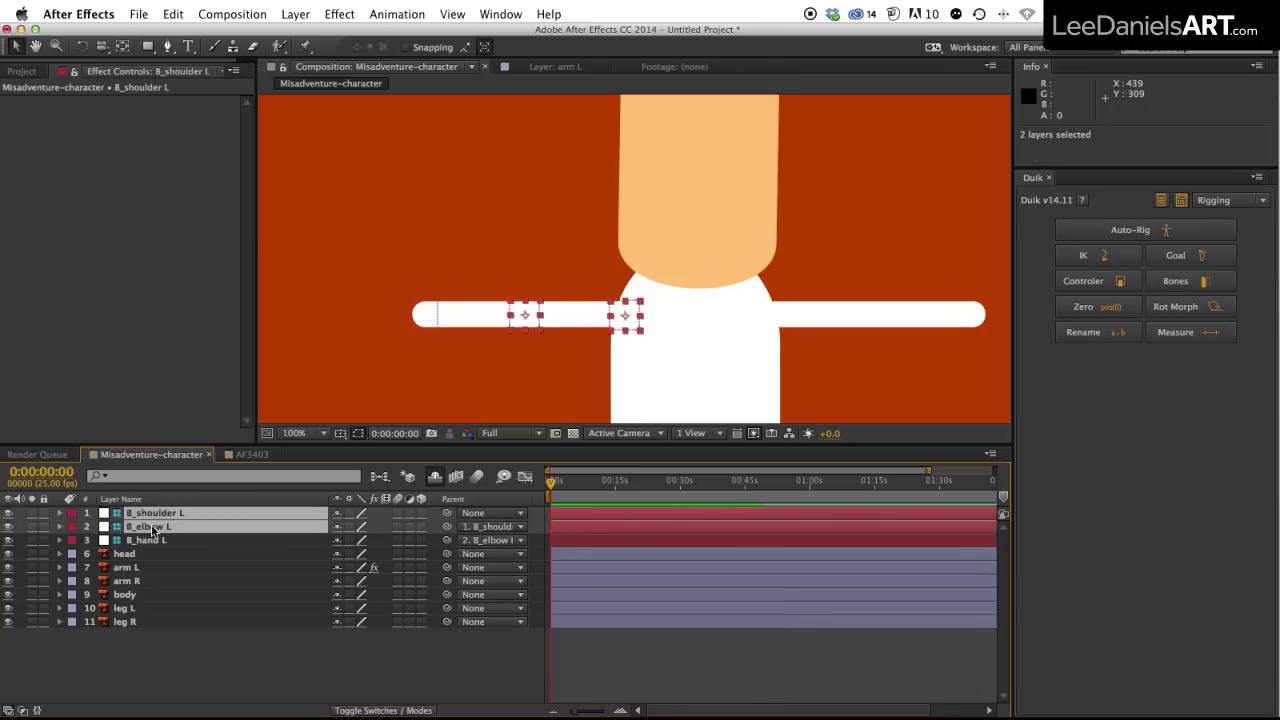
pyautogui.press('r')
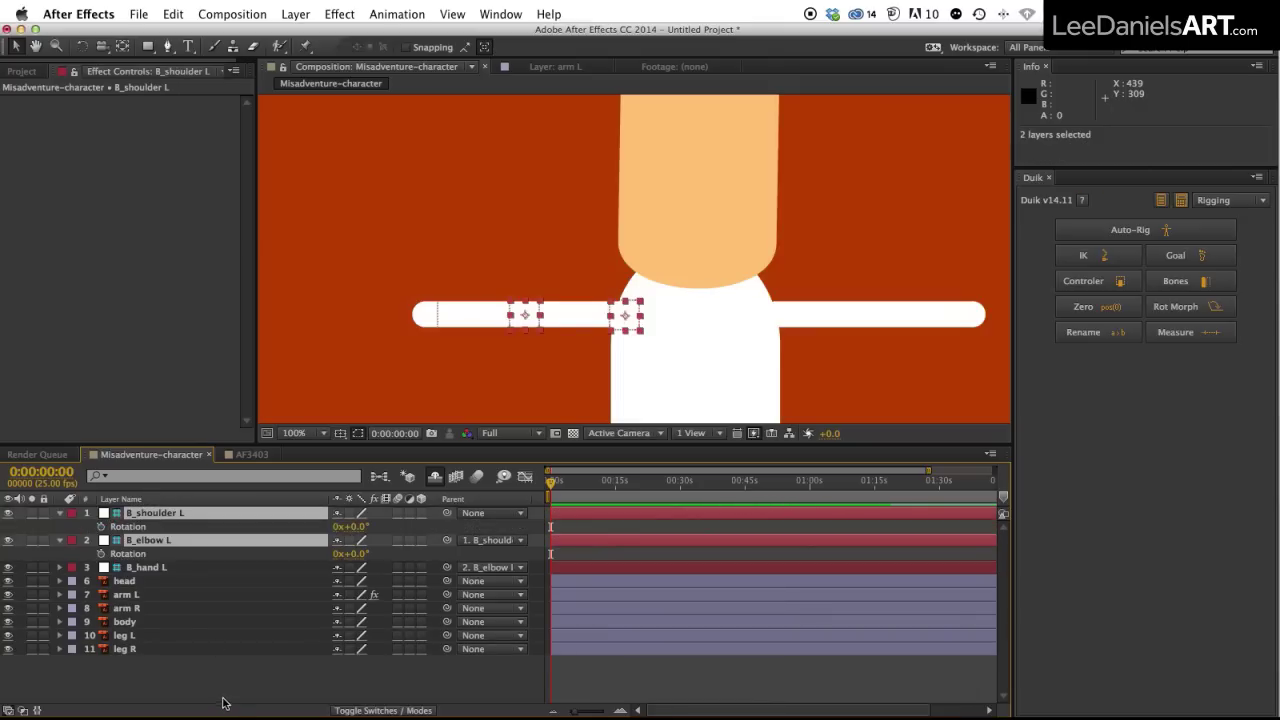
pyautogui.click(222, 703)
pyautogui.moveTo(358, 533); pyautogui.dragTo(337, 556)
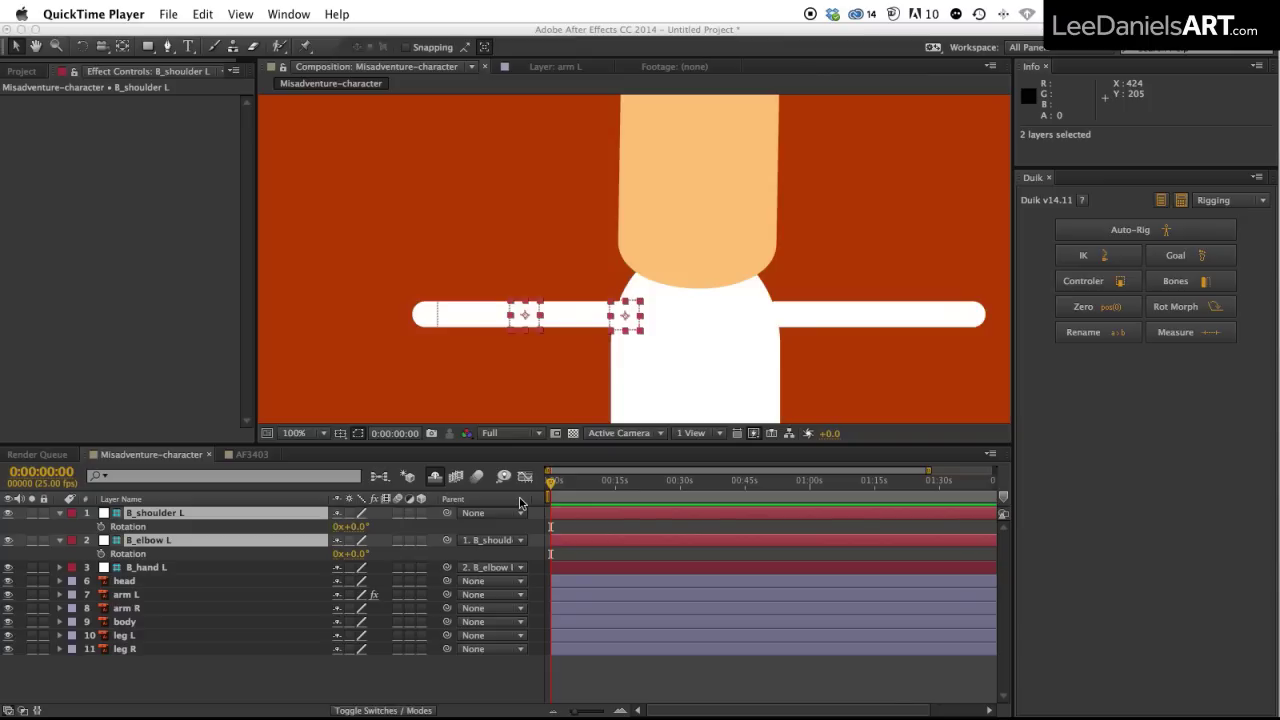
# Create the Duik controller C_B_hand L from B_hand L and give it a Yellow label.
pyautogui.click(337, 673)
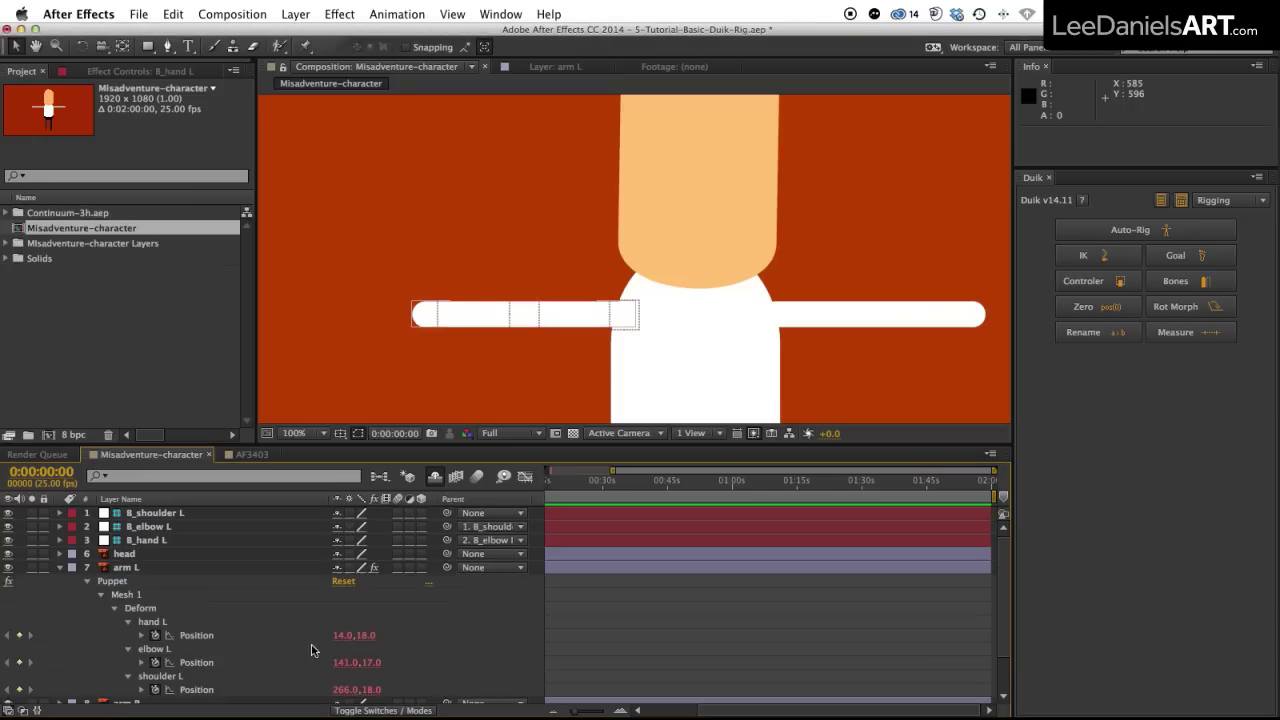
pyautogui.click(148, 540)
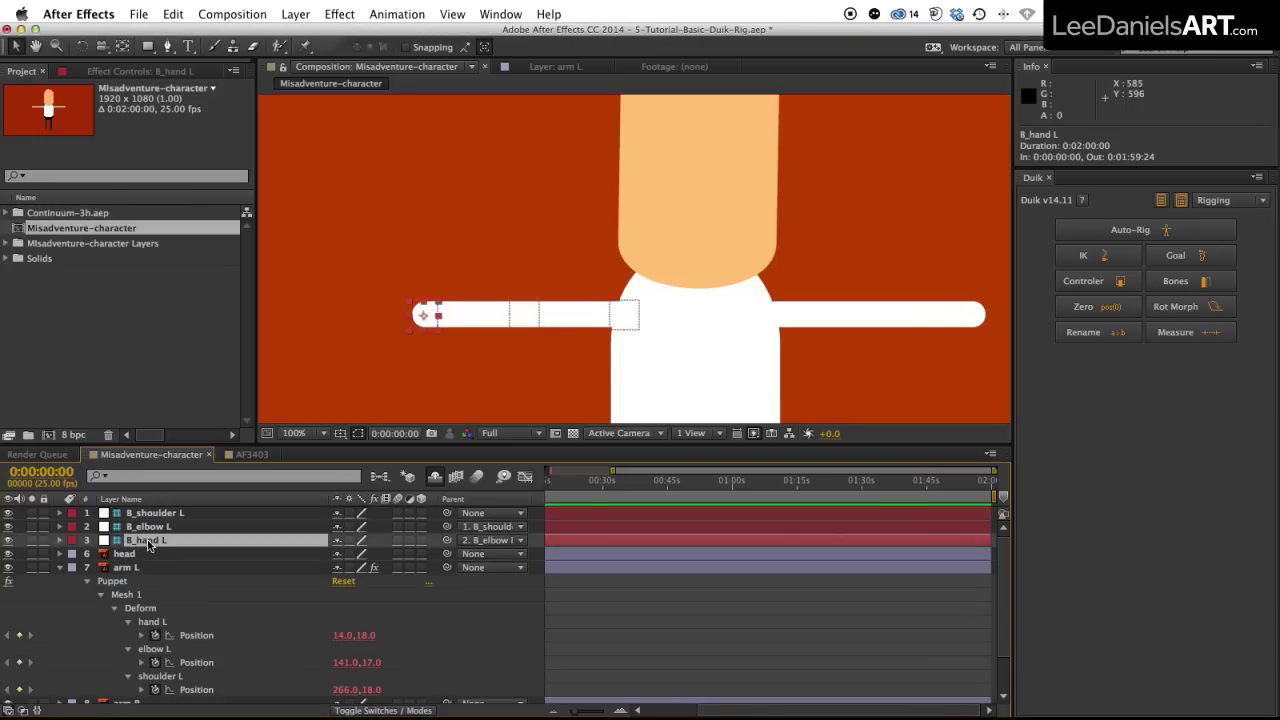
pyautogui.click(1084, 283)
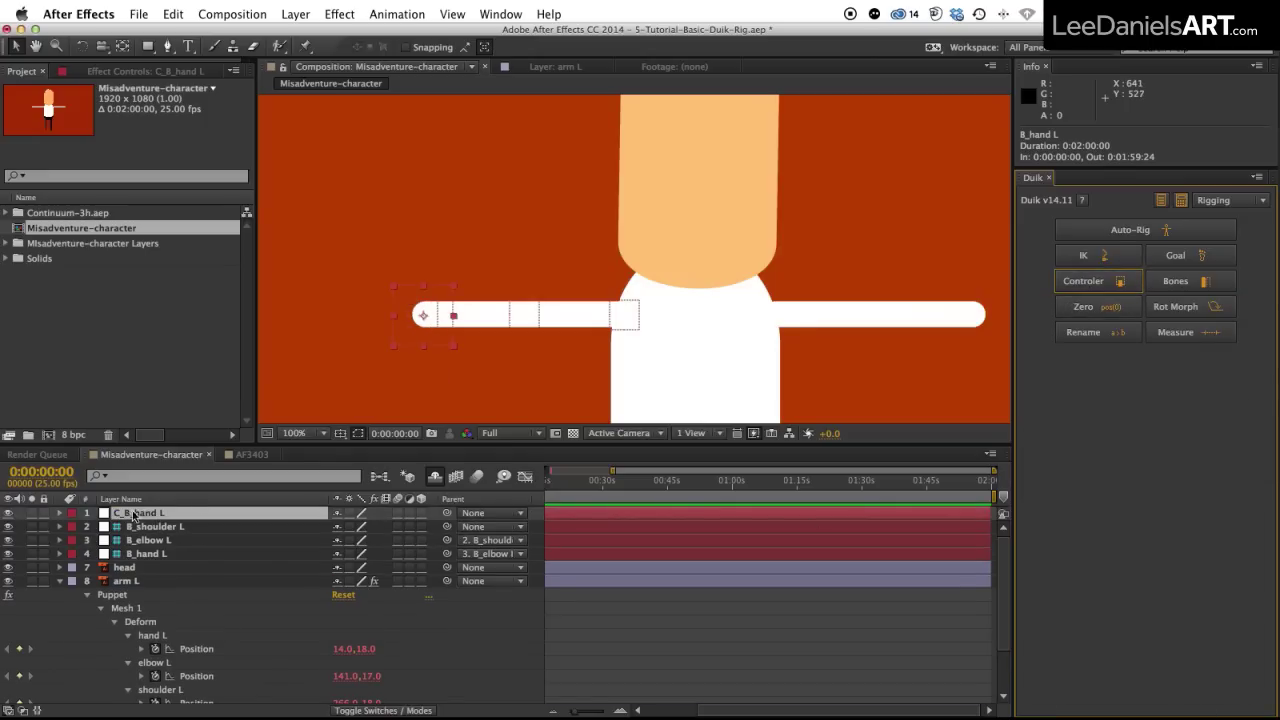
pyautogui.click(72, 513)
pyautogui.click(103, 600)
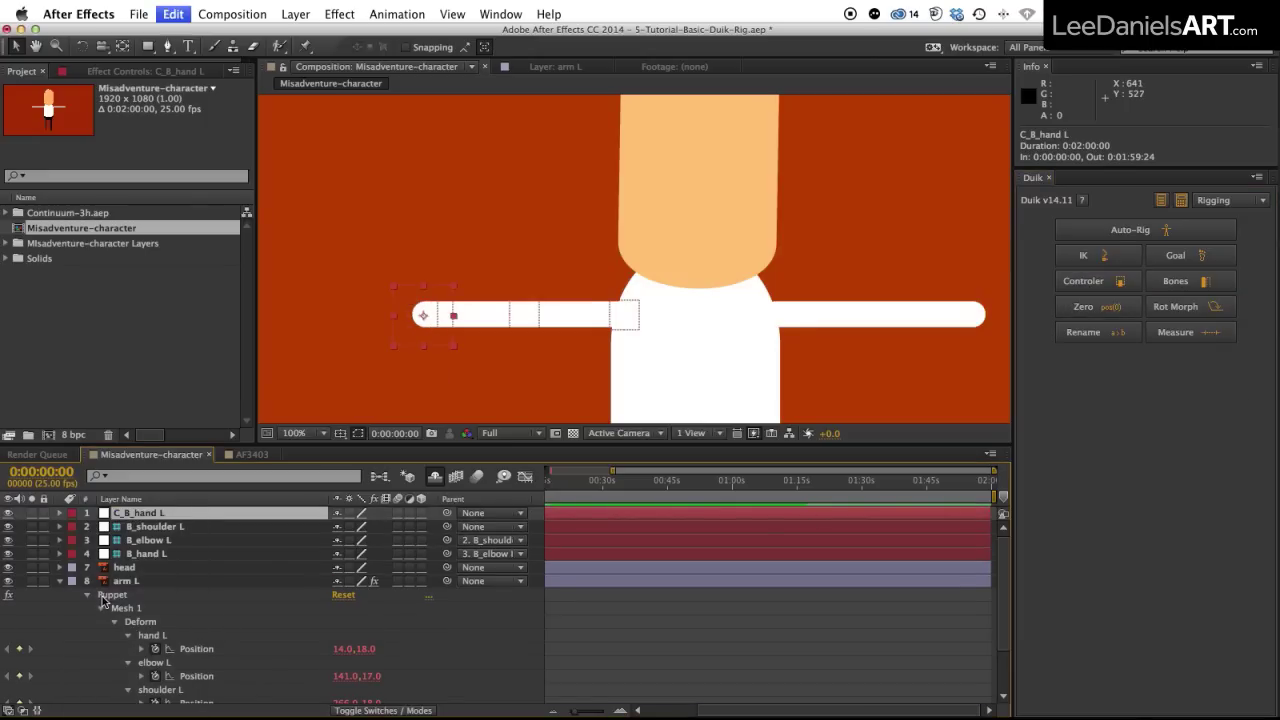
# Select B_hand L, B_elbow L, B_shoulder L and C_B_hand L, and apply Duik IK with default options.
pyautogui.click(145, 554)
pyautogui.keyDown('ctrl'); pyautogui.click(147, 540); pyautogui.keyUp('ctrl')
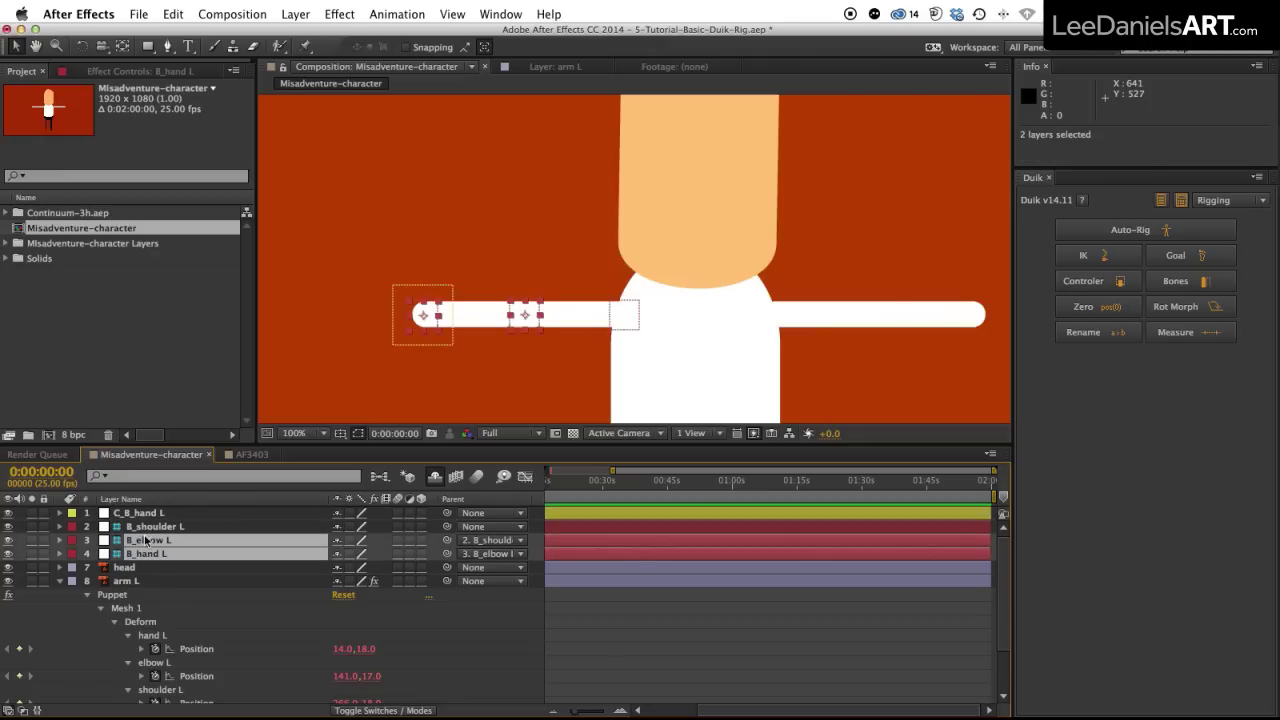
pyautogui.keyDown('ctrl'); pyautogui.click(154, 526); pyautogui.keyUp('ctrl')
pyautogui.keyDown('ctrl'); pyautogui.click(143, 513); pyautogui.keyUp('ctrl')
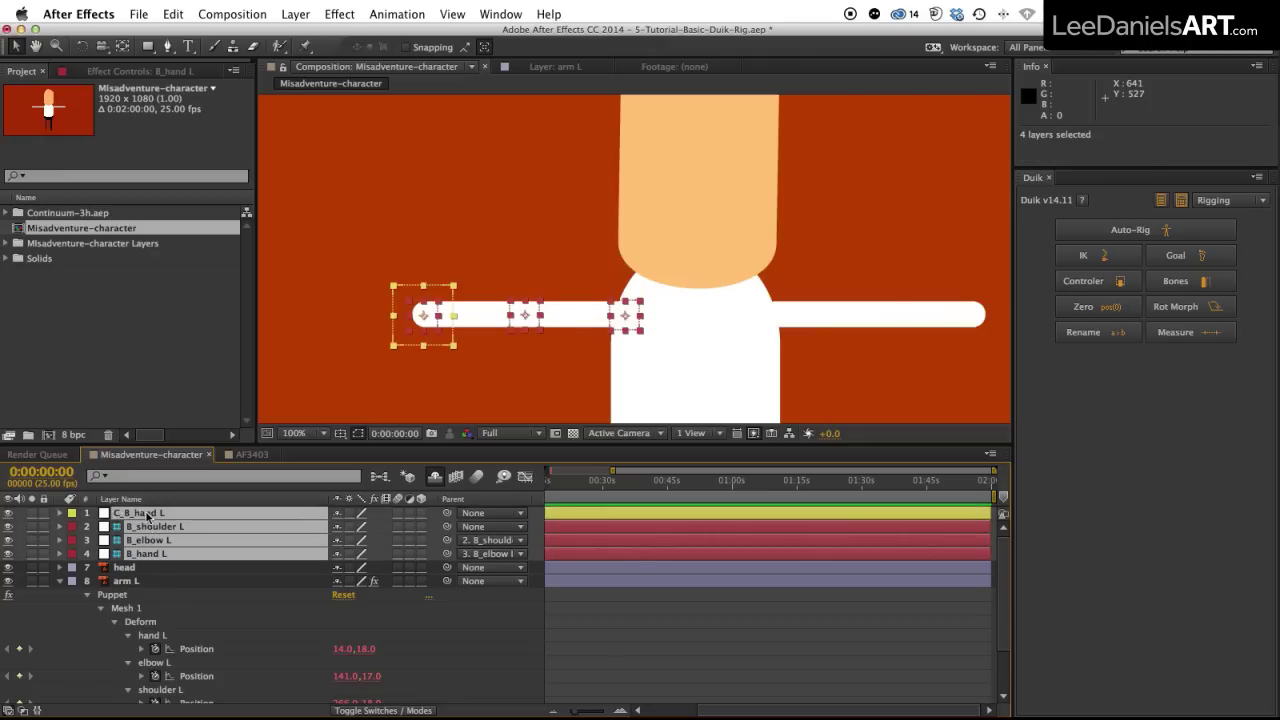
pyautogui.click(1087, 259)
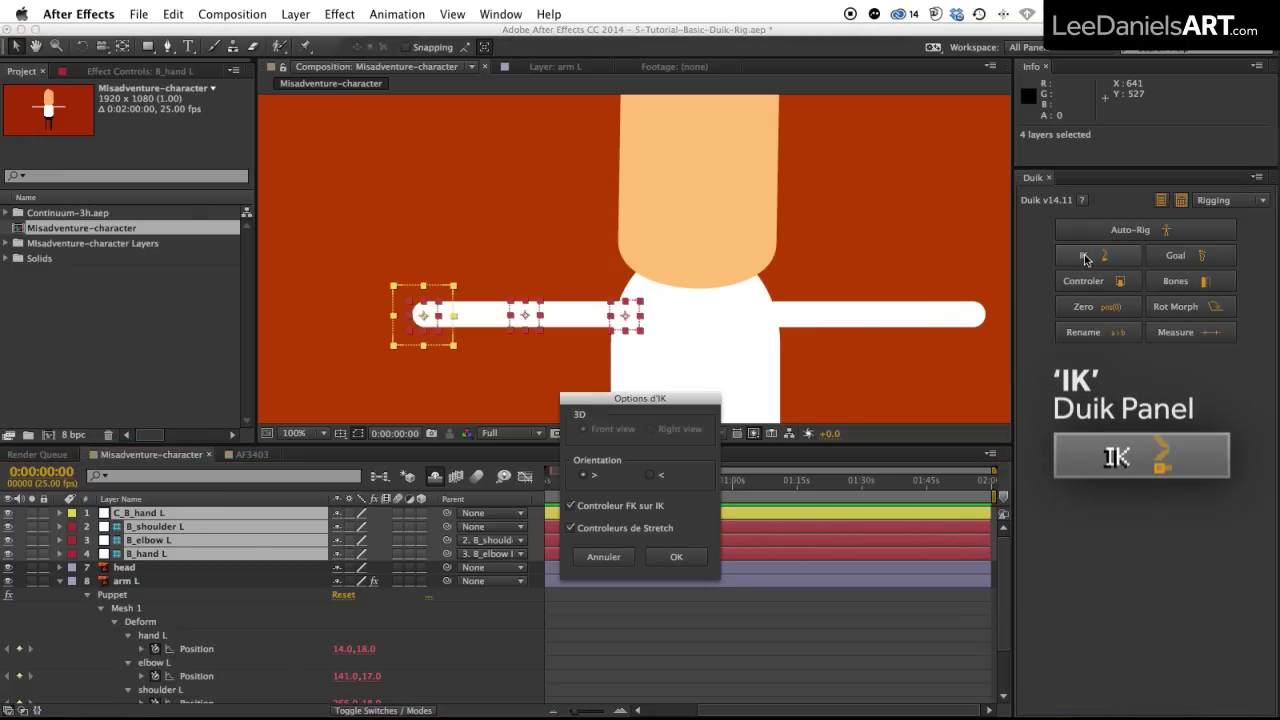
pyautogui.click(676, 558)
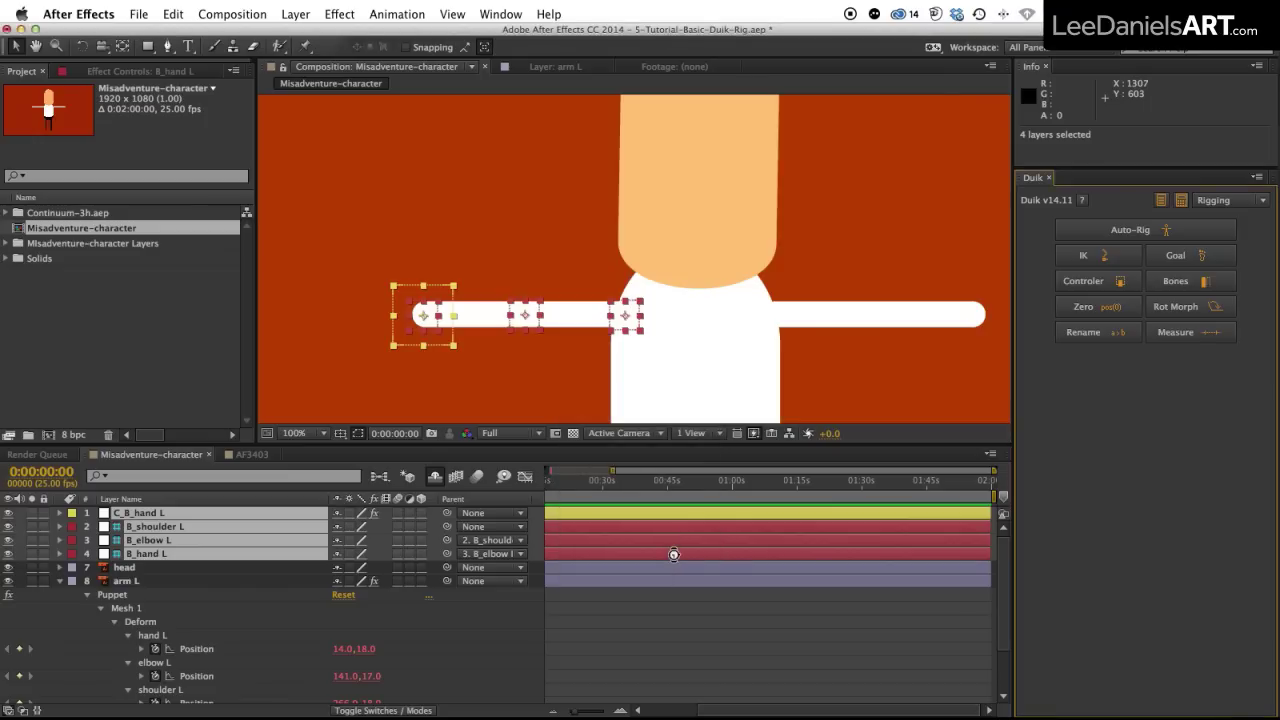
pyautogui.moveTo(399, 327); pyautogui.dragTo(445, 306)
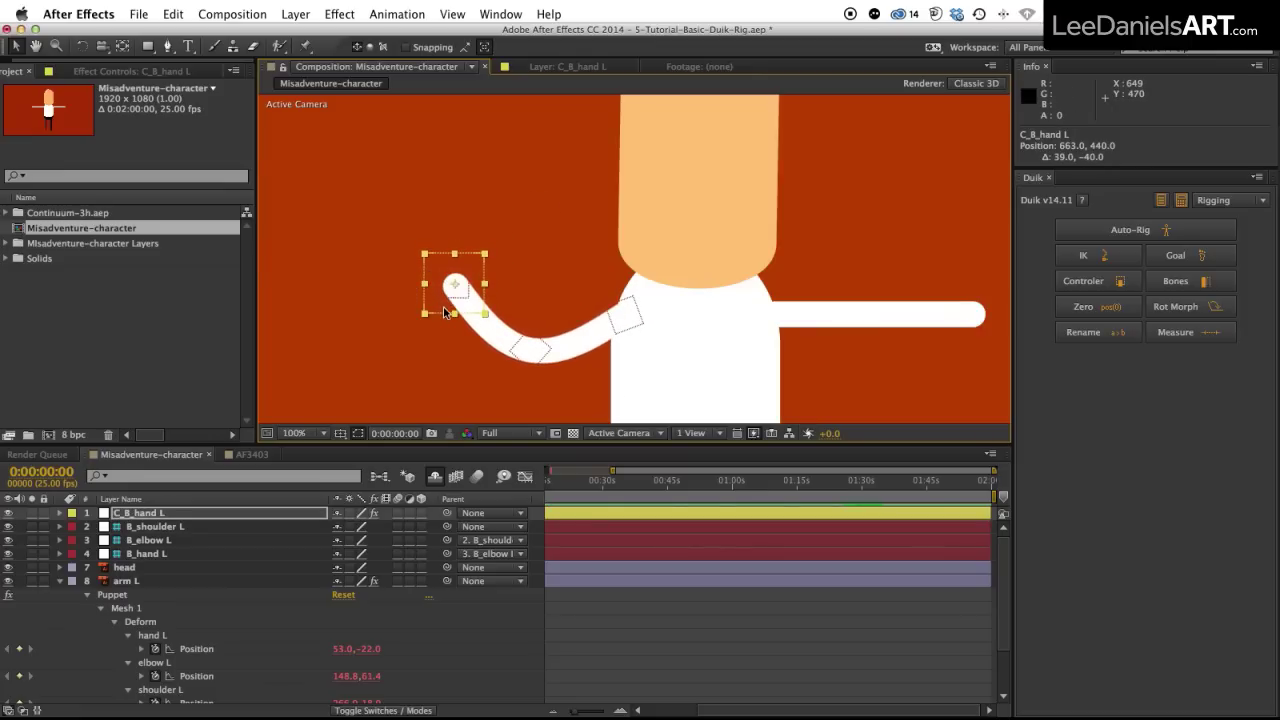
pyautogui.hotkey('shift', '/')
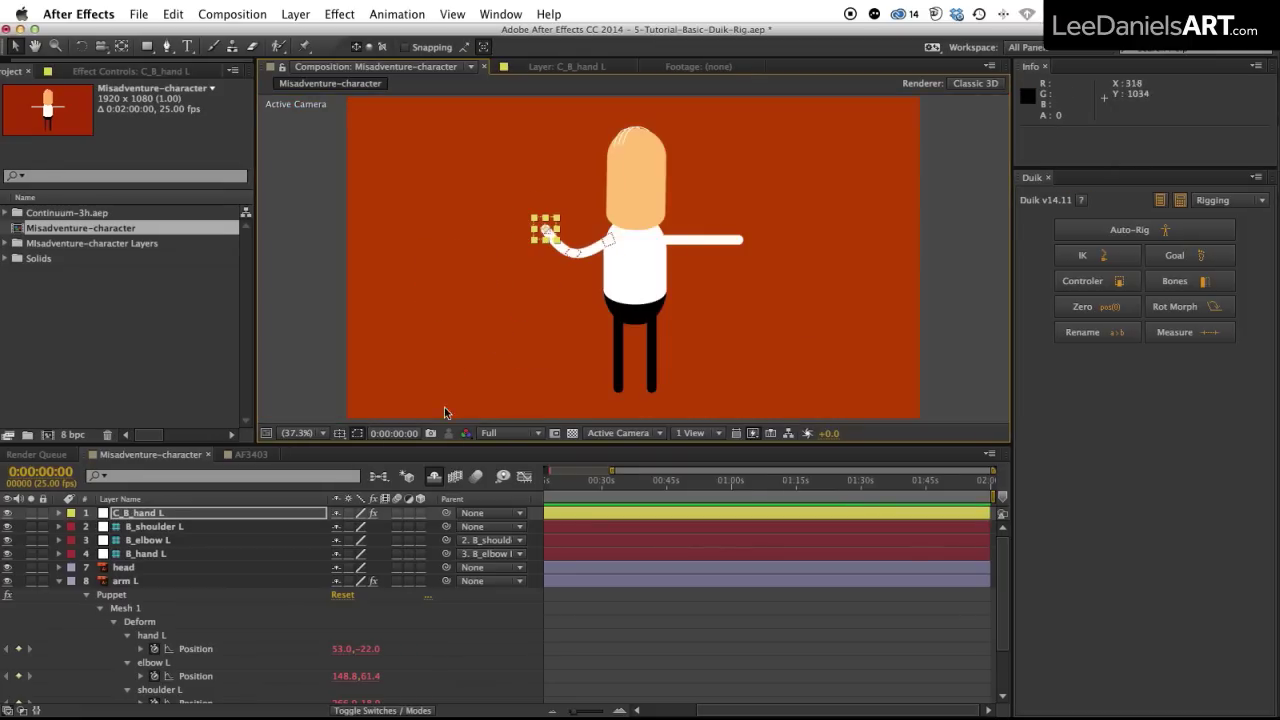
pyautogui.press('cmd+z')
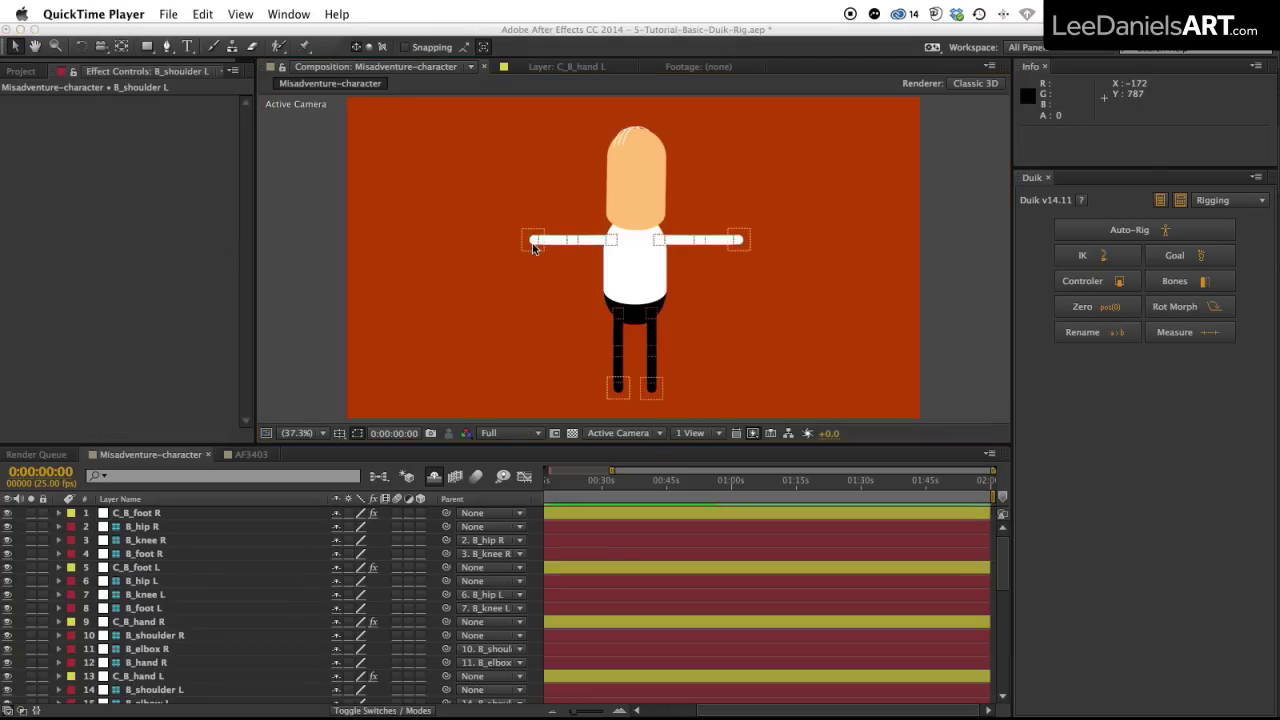
# Test-bend both arms and the left leg with their controllers, then undo the poses.
pyautogui.click(533, 242)
pyautogui.moveTo(533, 242); pyautogui.dragTo(546, 243)
pyautogui.moveTo(738, 243)
pyautogui.mouseDown()
pyautogui.moveTo(745, 272)
pyautogui.moveTo(717, 256)
pyautogui.mouseUp()
pyautogui.moveTo(618, 387); pyautogui.dragTo(662, 366)
pyautogui.press('super+z')
pyautogui.press('super+z')
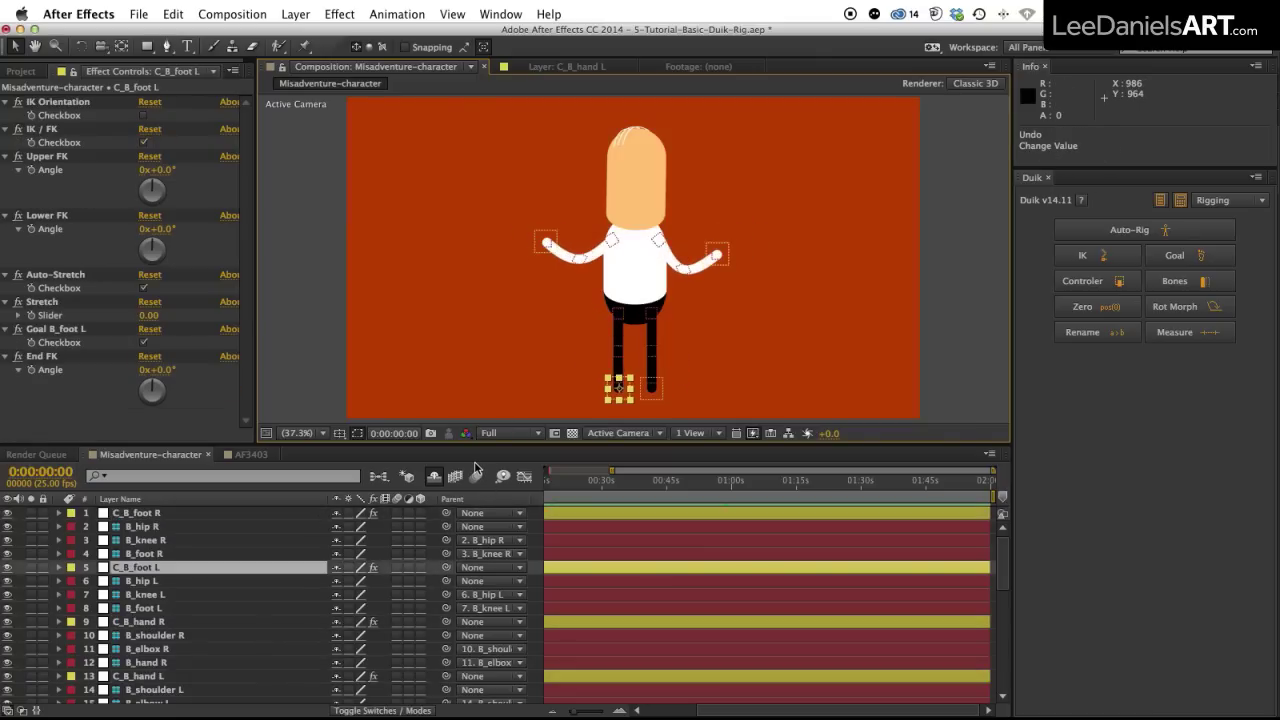
pyautogui.press('super+z')
pyautogui.press('super+z')
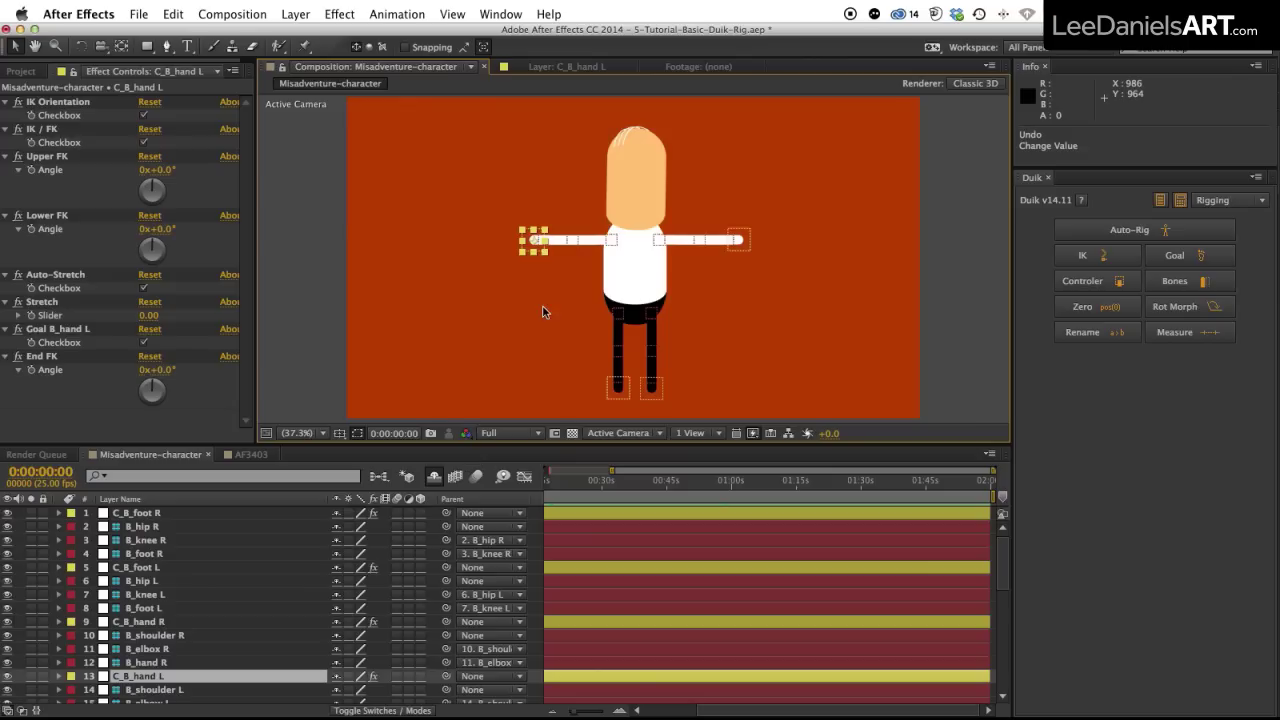
# Parent B_shoulder L/R and B_hip L/R to body, then move the body to check the limbs follow.
pyautogui.click(613, 242)
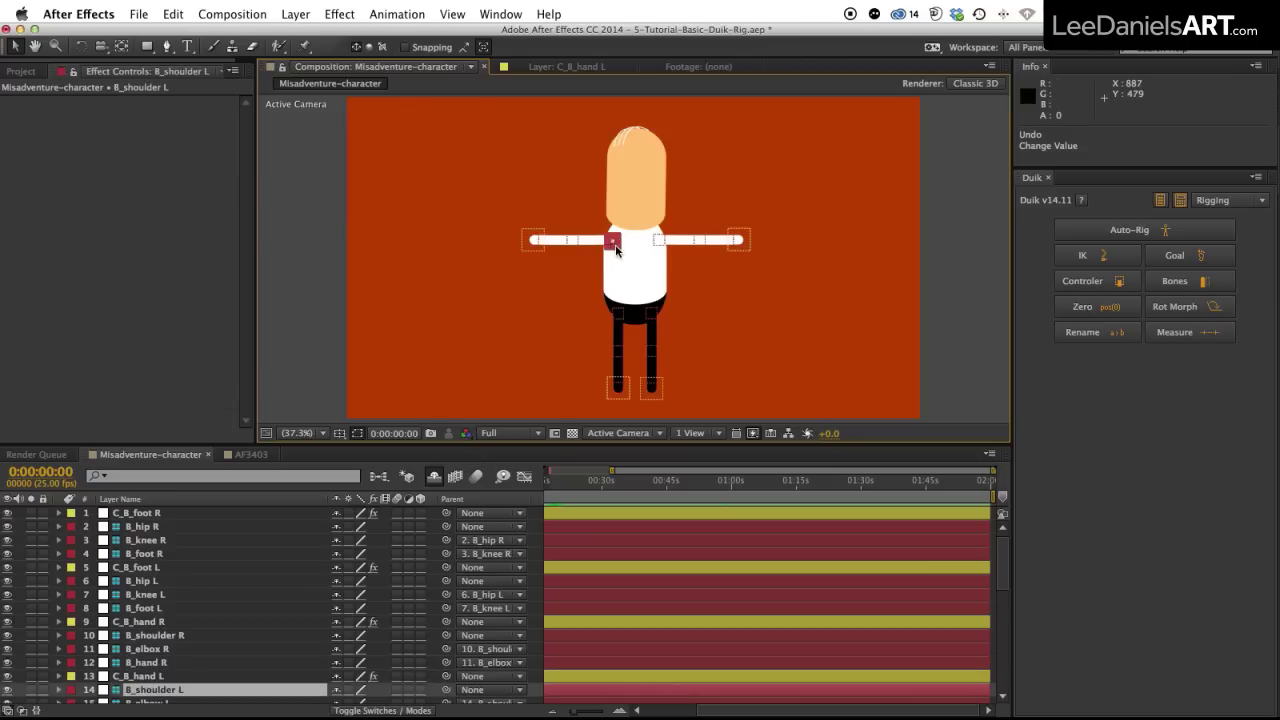
pyautogui.keyDown('shift'); pyautogui.click(658, 244); pyautogui.keyUp('shift')
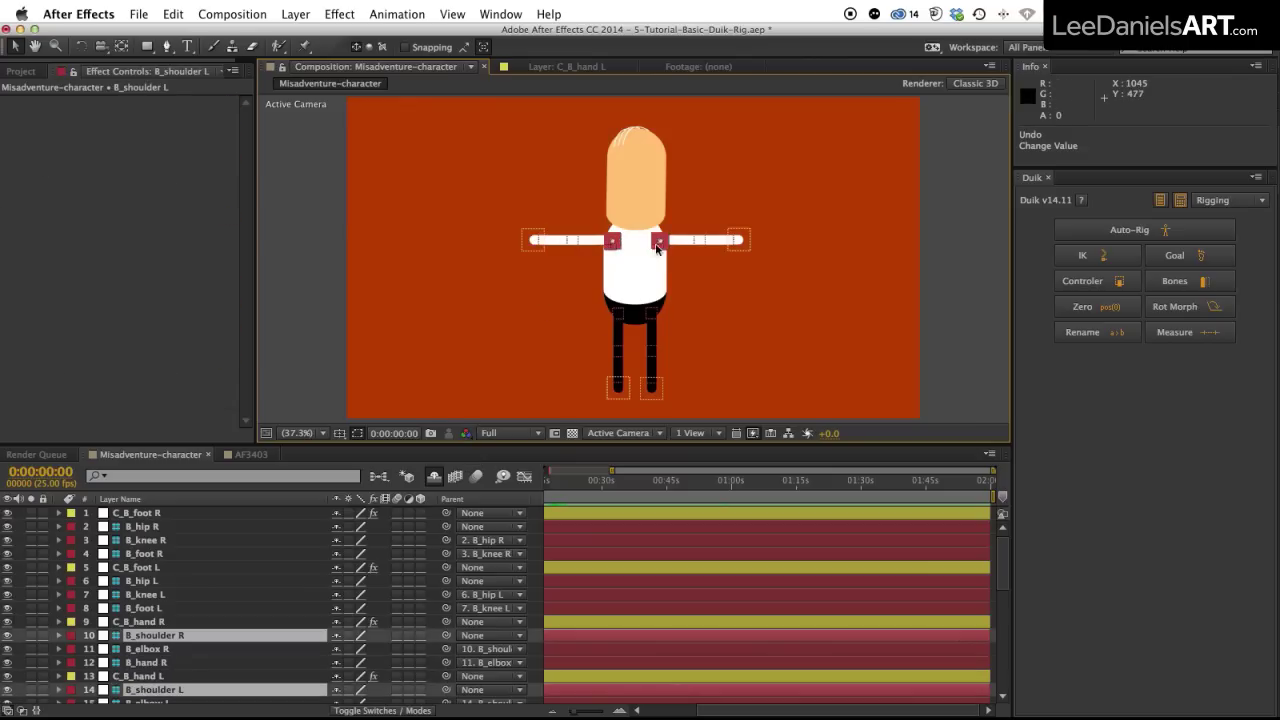
pyautogui.keyDown('shift'); pyautogui.click(618, 315); pyautogui.keyUp('shift')
pyautogui.keyDown('shift'); pyautogui.click(652, 315); pyautogui.keyUp('shift')
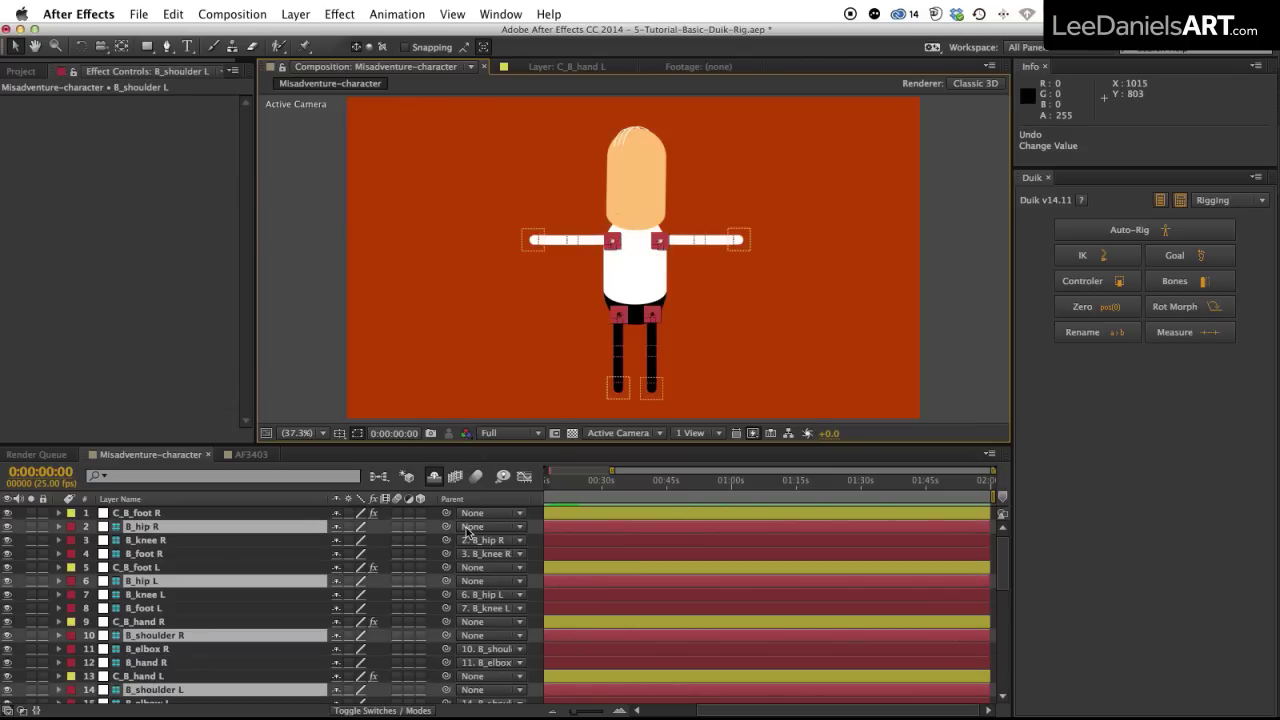
pyautogui.moveTo(468, 532); pyautogui.dragTo(502, 614)
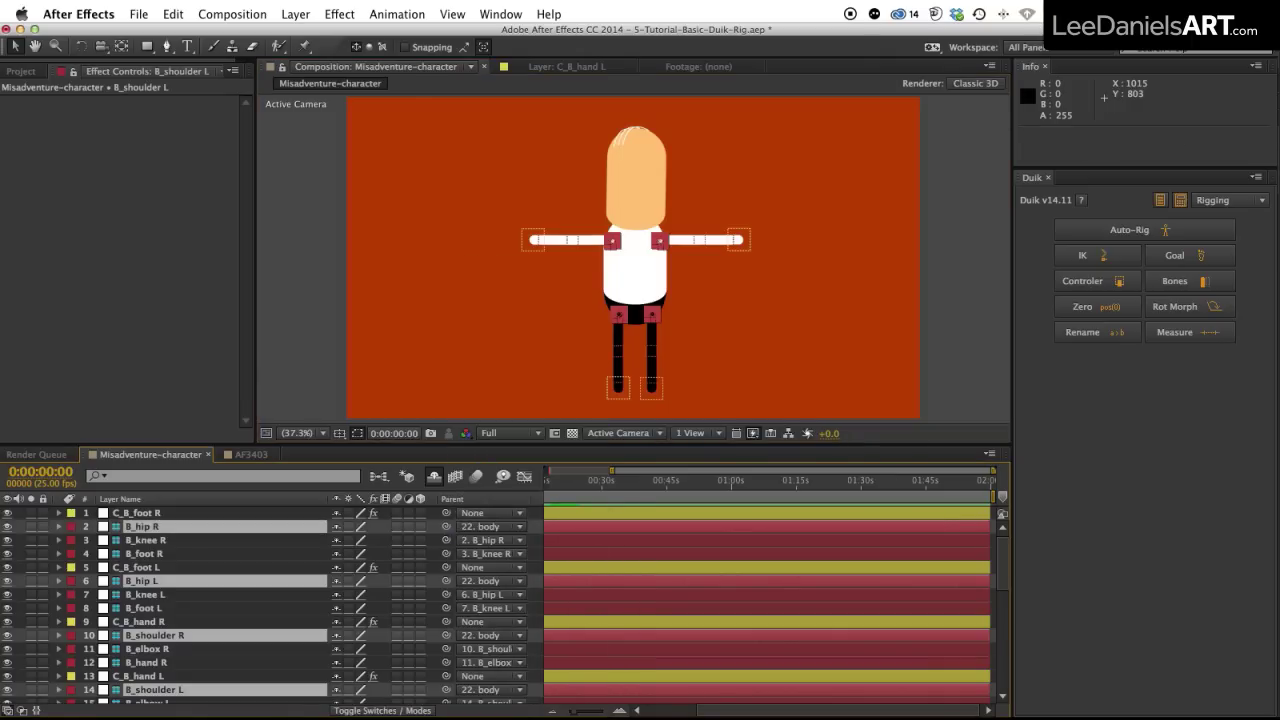
pyautogui.click(468, 308)
pyautogui.moveTo(625, 298)
pyautogui.mouseDown()
pyautogui.moveTo(648, 313)
pyautogui.moveTo(631, 286)
pyautogui.moveTo(626, 309)
pyautogui.moveTo(643, 283)
pyautogui.moveTo(611, 301)
pyautogui.mouseUp()
# Undo the test move, set the head's Parent to 22. body, and drag the body to test.
pyautogui.hotkey('ctrl', 'z')
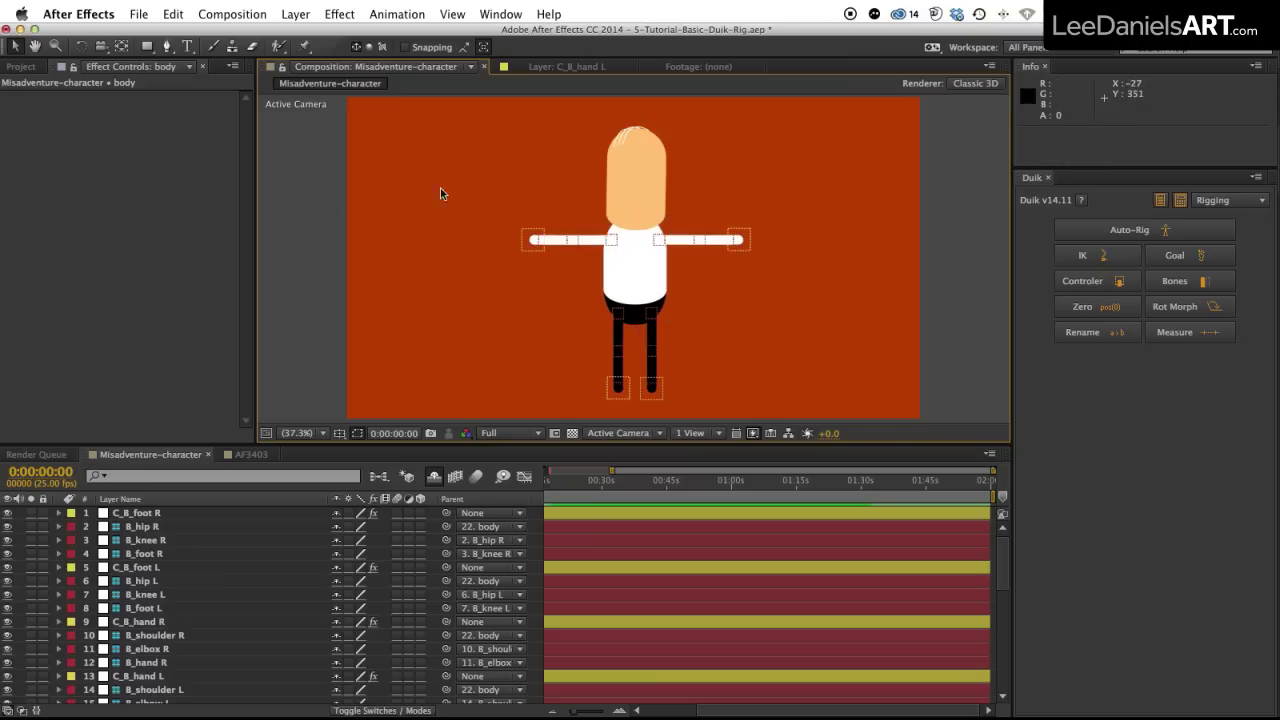
pyautogui.click(630, 188)
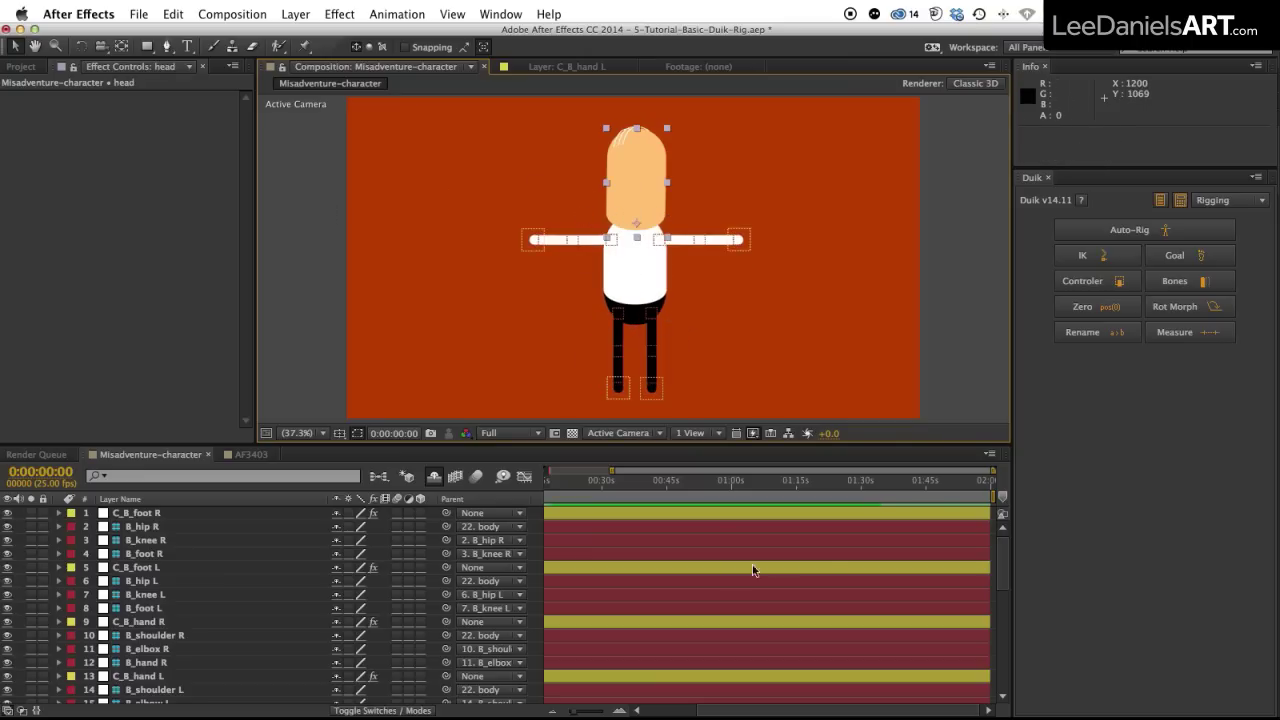
pyautogui.scroll(-3, 49, 584)
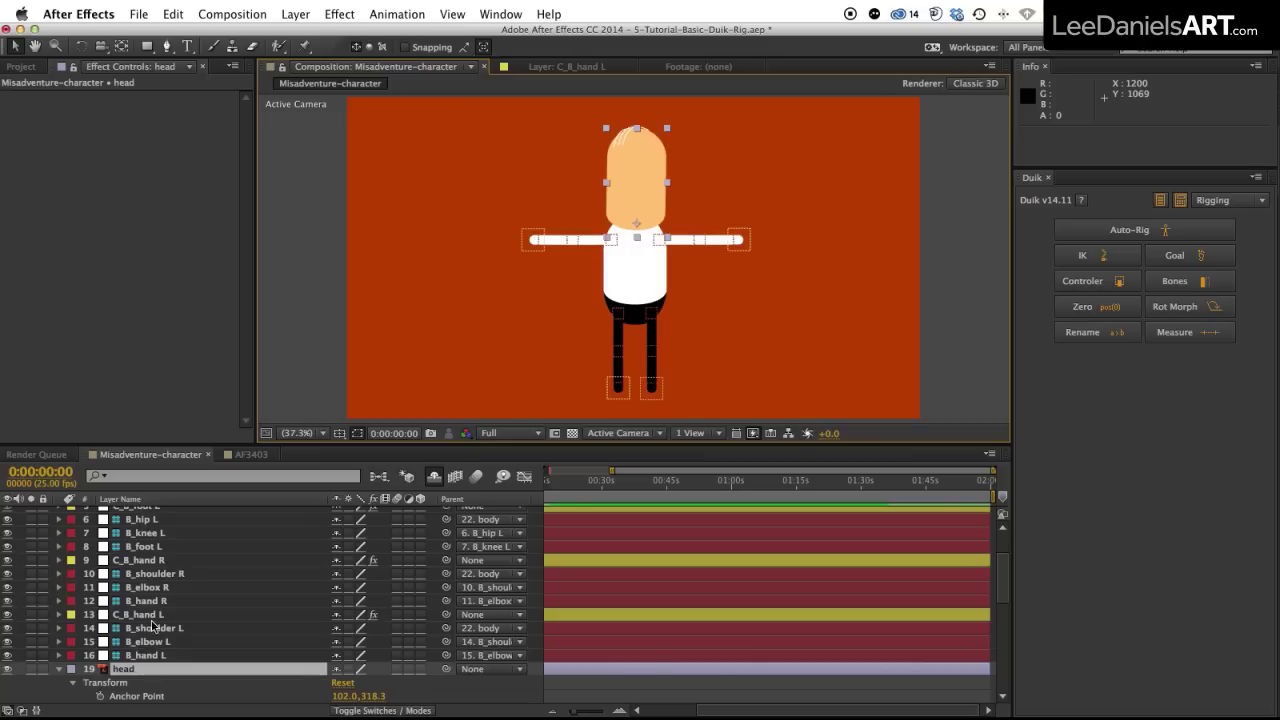
pyautogui.click(471, 668)
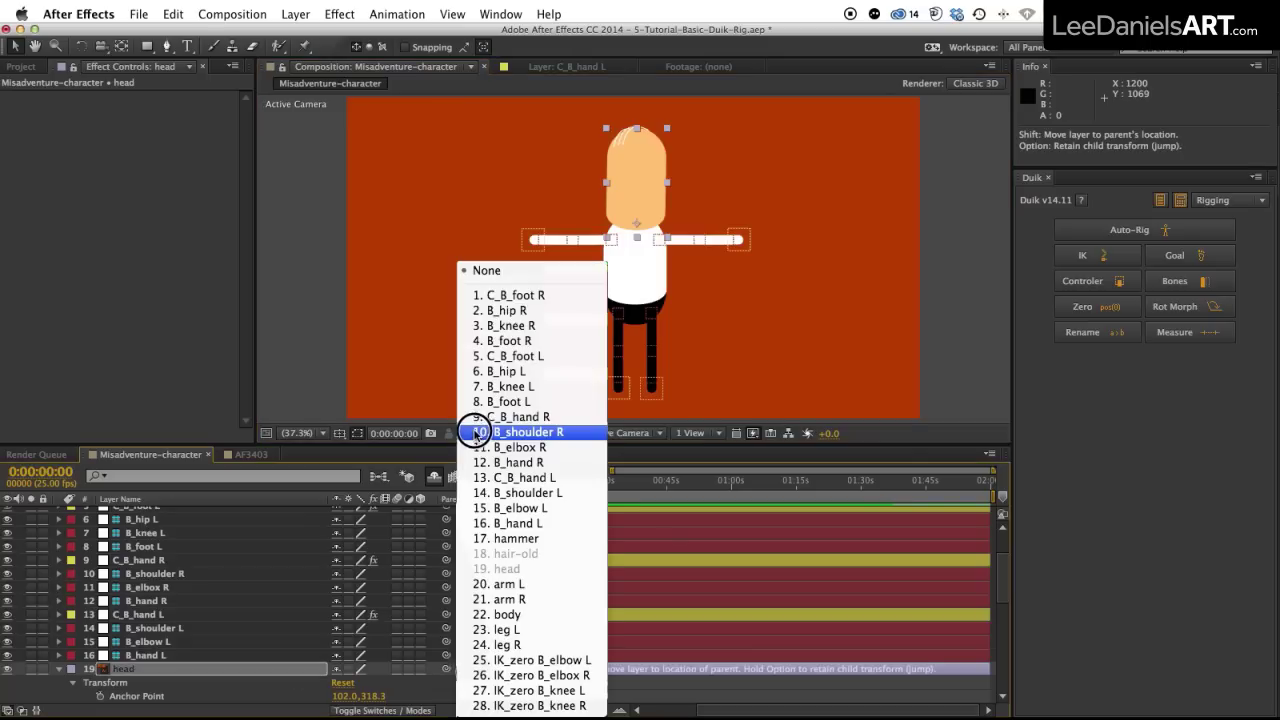
pyautogui.click(503, 614)
pyautogui.moveTo(633, 281)
pyautogui.mouseDown()
pyautogui.moveTo(623, 286)
pyautogui.moveTo(634, 297)
pyautogui.moveTo(633, 281)
pyautogui.moveTo(620, 286)
pyautogui.mouseUp()
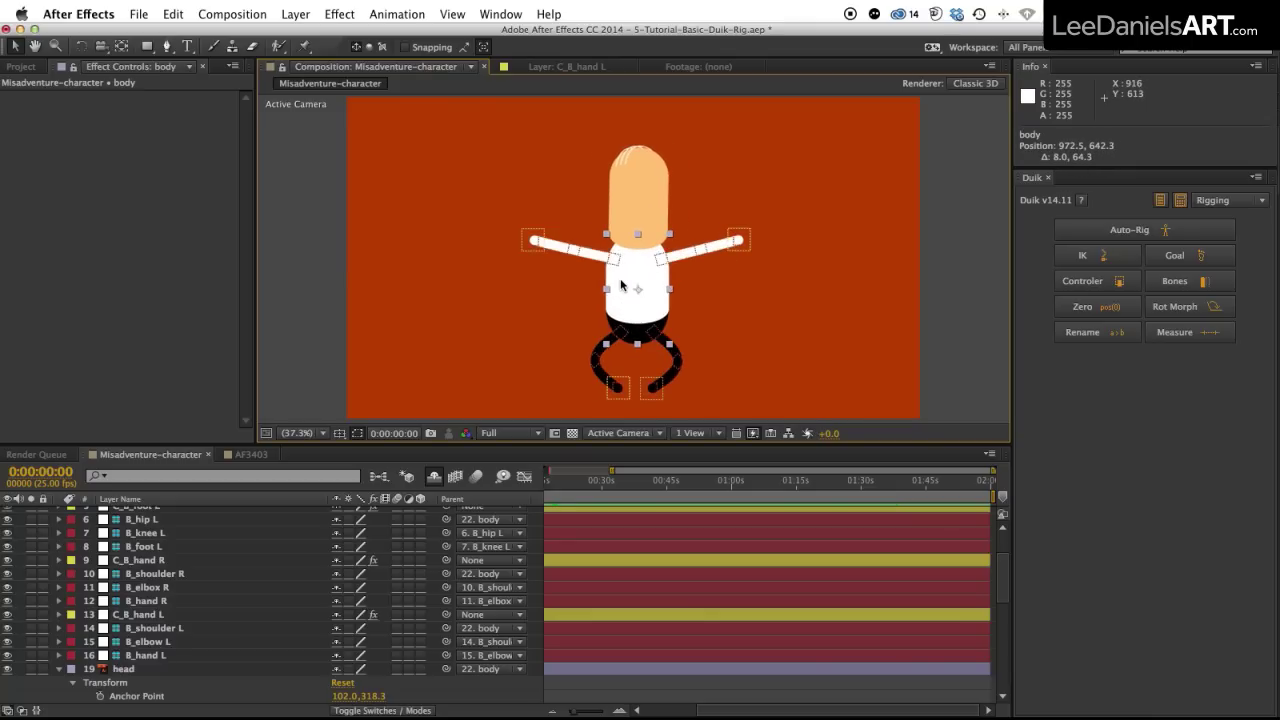